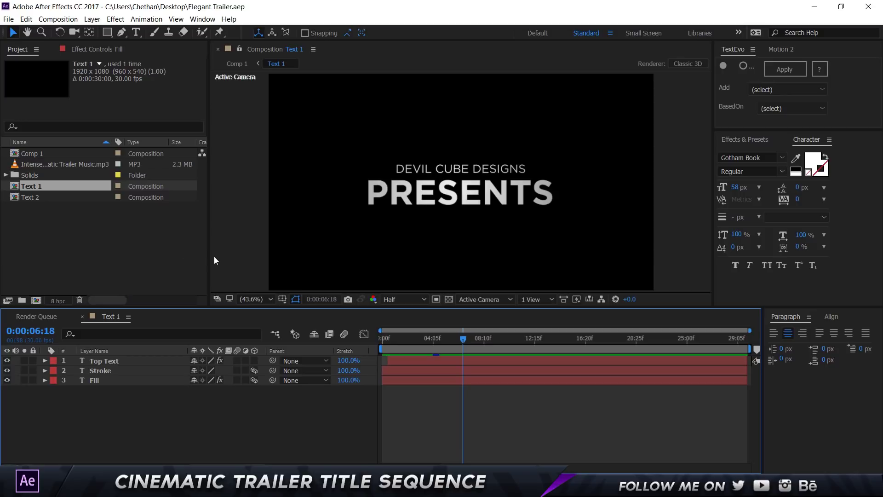
- Create Comp 2 at 1920×1080, 30 fps, with a duration of 0:00:05:00
left_click(97, 235)
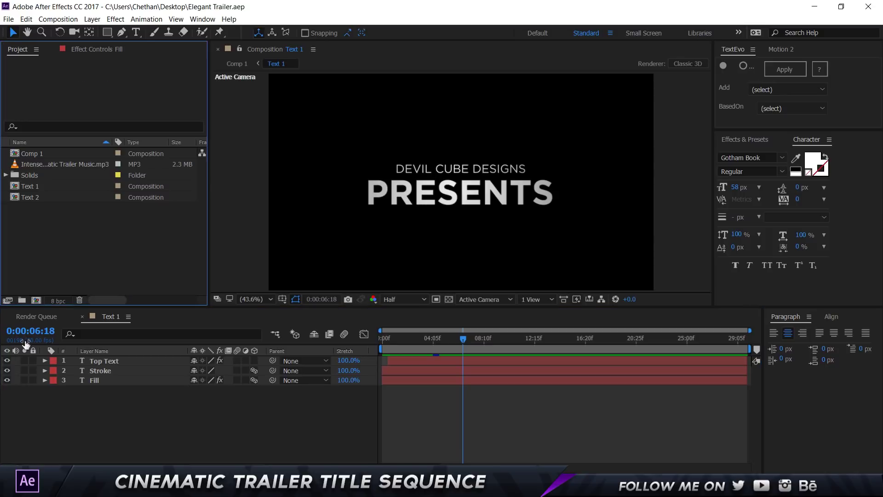
left_click(36, 300)
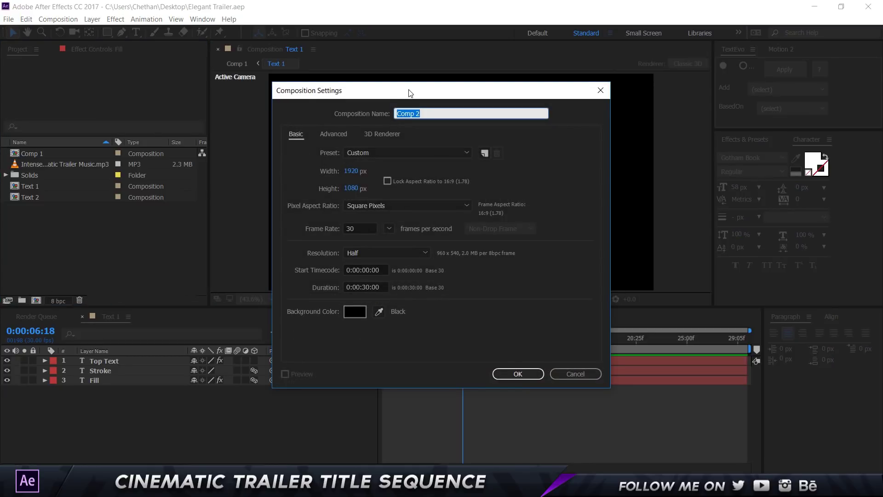
left_click_drag(410, 93, 403, 86)
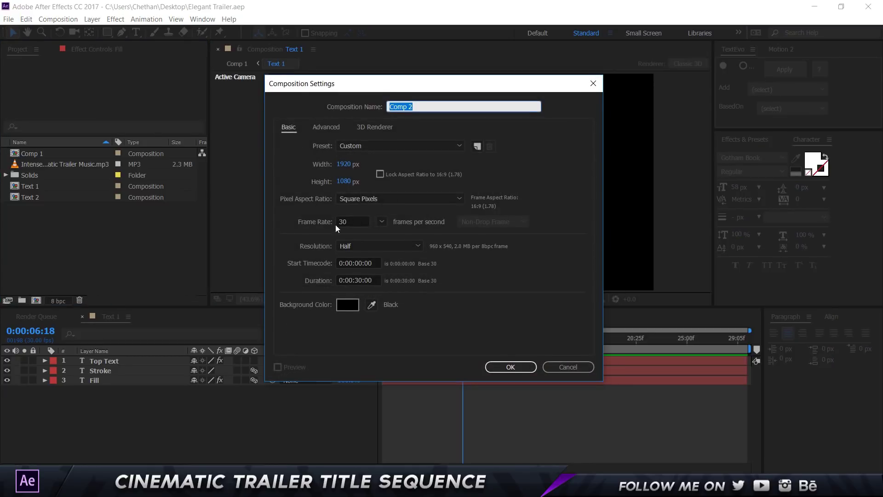
left_click(357, 280)
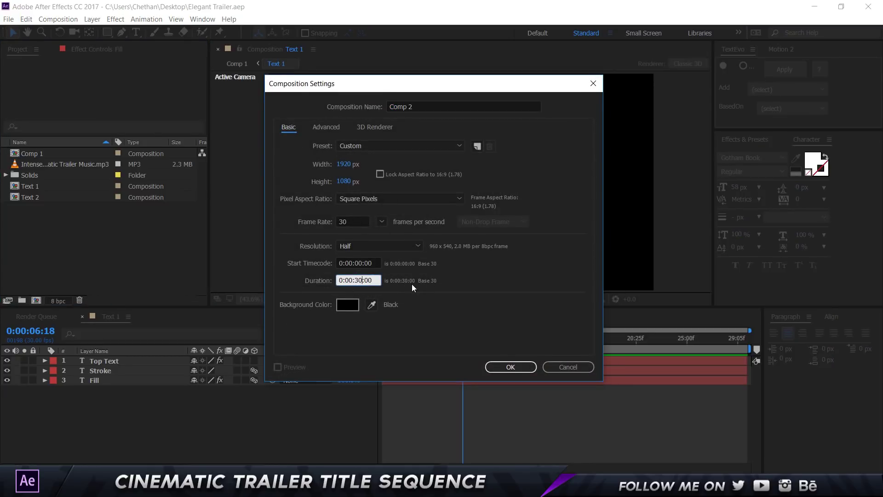
left_click_drag(449, 81, 473, 52)
key("BackSpace")
key("BackSpace")
key("BackSpace")
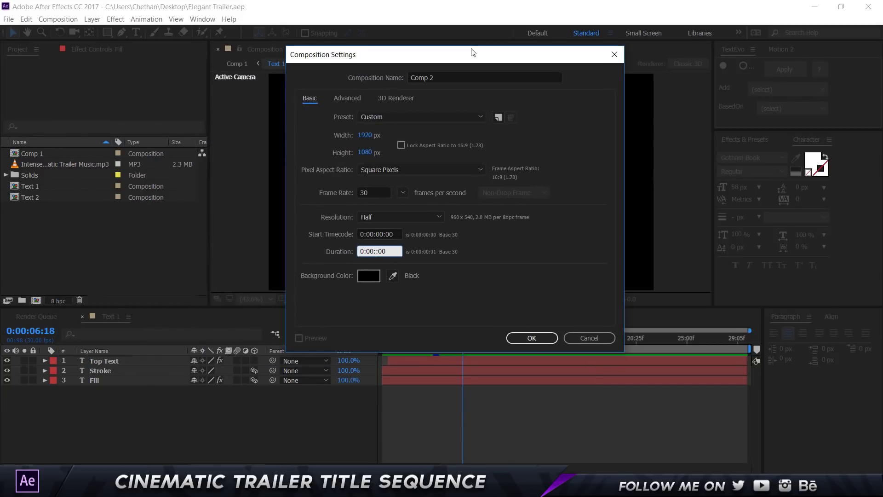
type("5")
key("Tab")
key("shift+Tab")
left_click(379, 251)
key("Return")
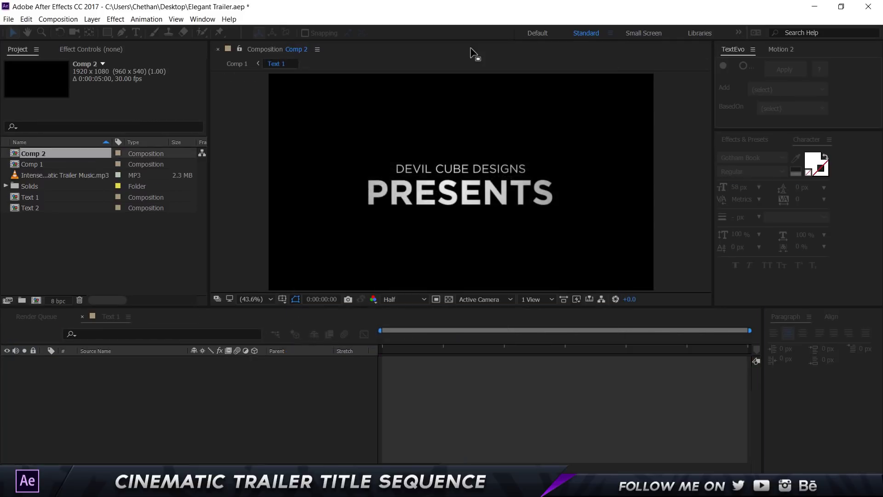
- Add a new text layer to Comp 2 reading TUTORIAL
right_click(131, 378)
mouse_move(168, 270)
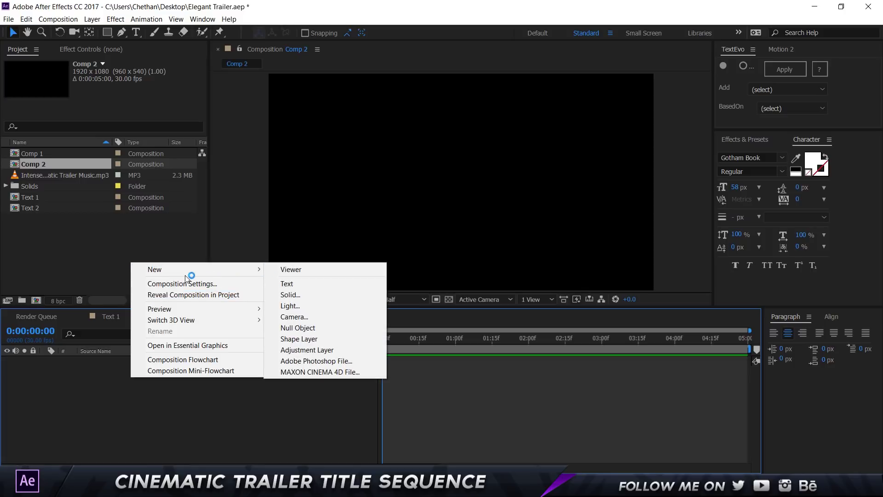
left_click(330, 283)
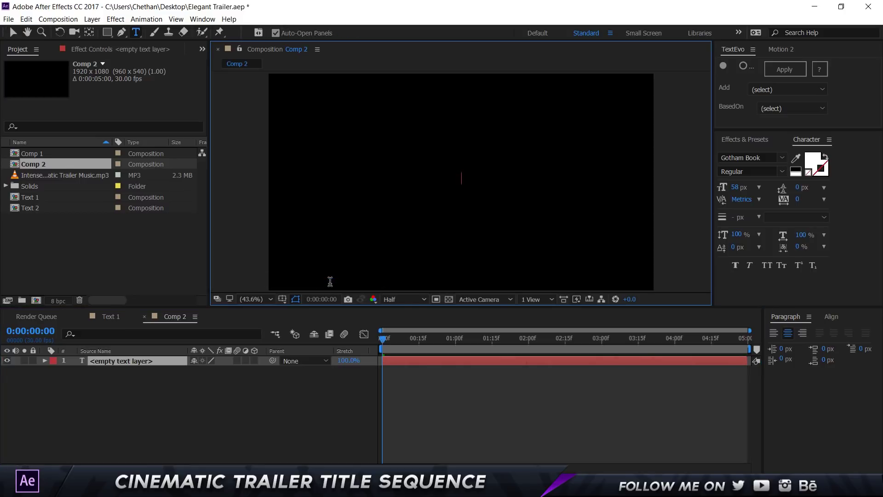
type("TUTORIAL")
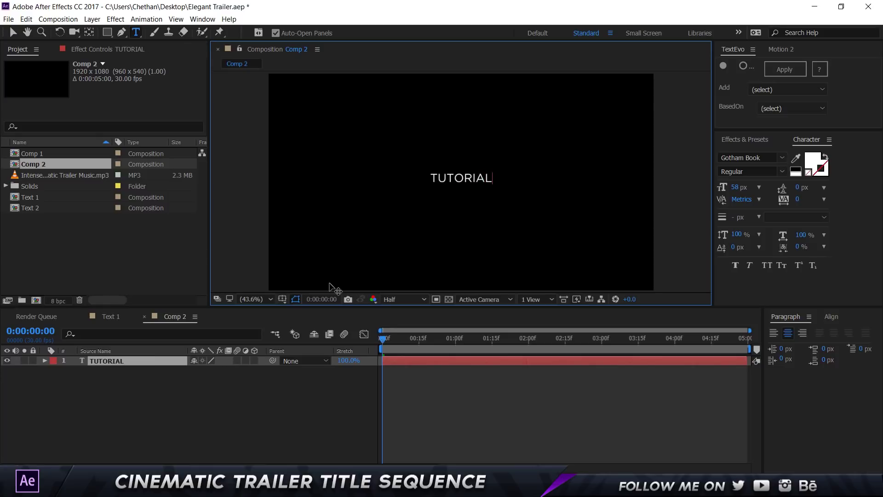
- Set the TUTORIAL text font to Gotham Bold after trying Gotham Ultra and Book
key("ctrl+a")
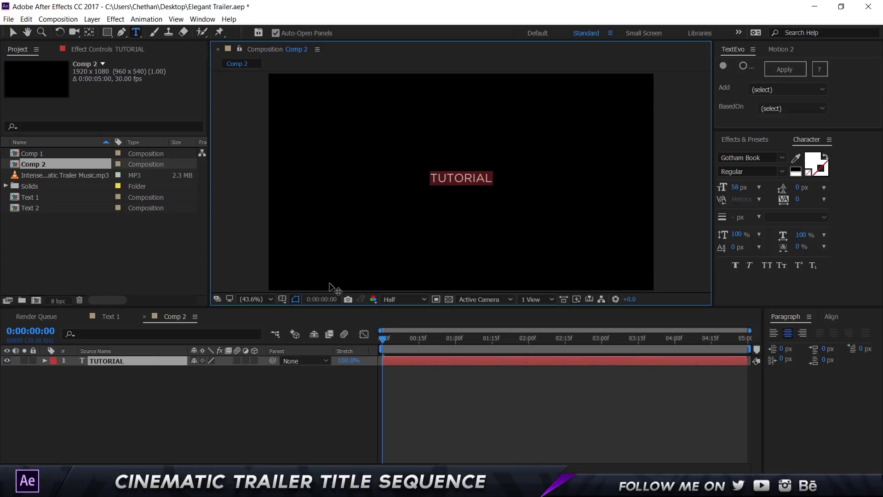
left_click(781, 159)
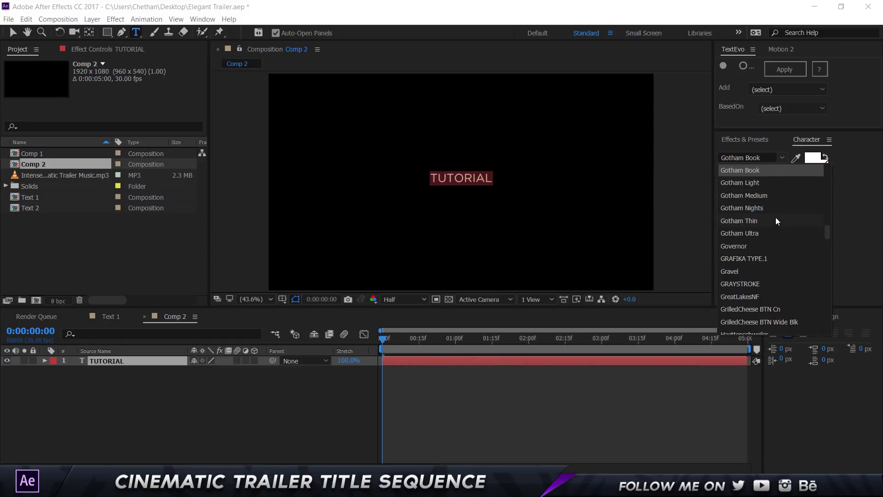
left_click(770, 233)
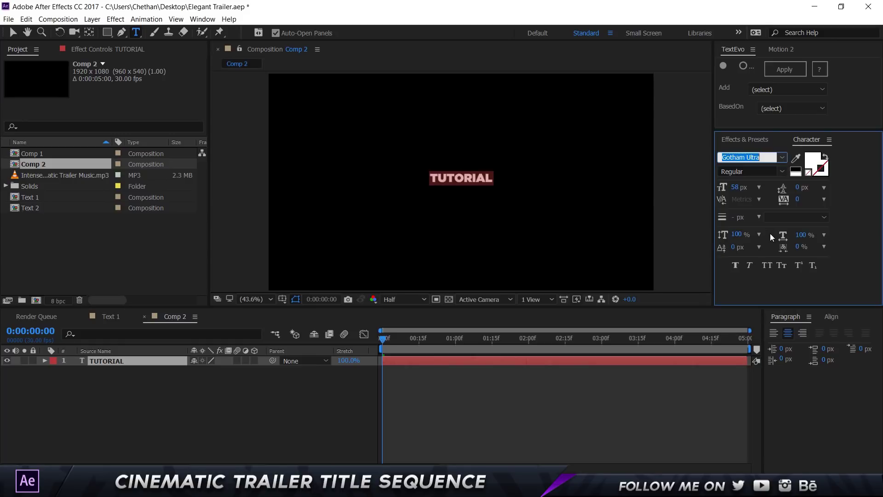
left_click(782, 158)
scroll(782, 207, "up", 2)
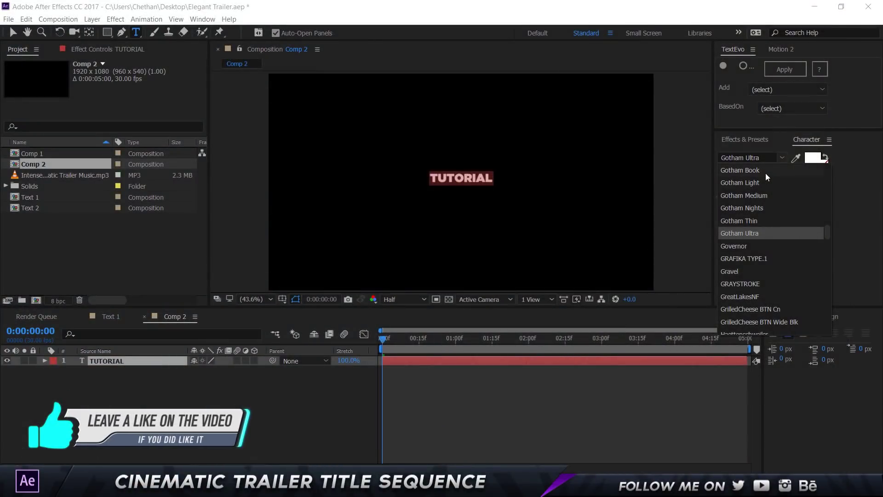
left_click(765, 171)
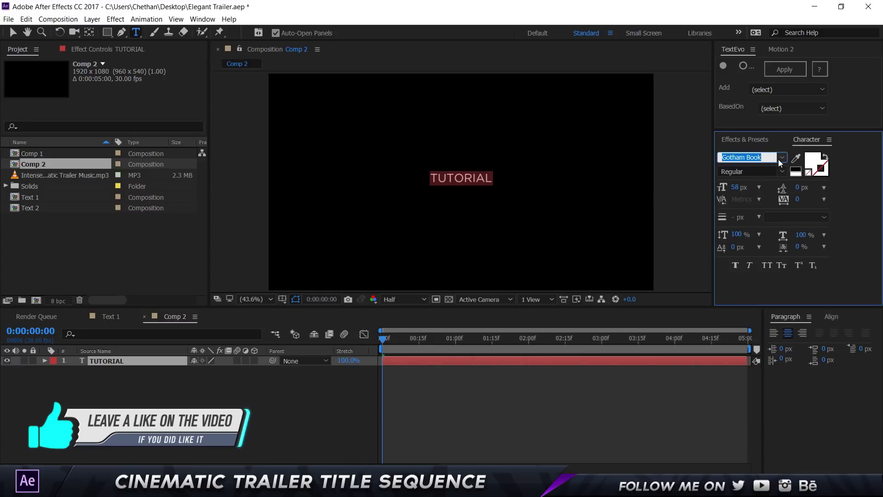
left_click(781, 158)
scroll(771, 213, "up", 2)
left_click(770, 216)
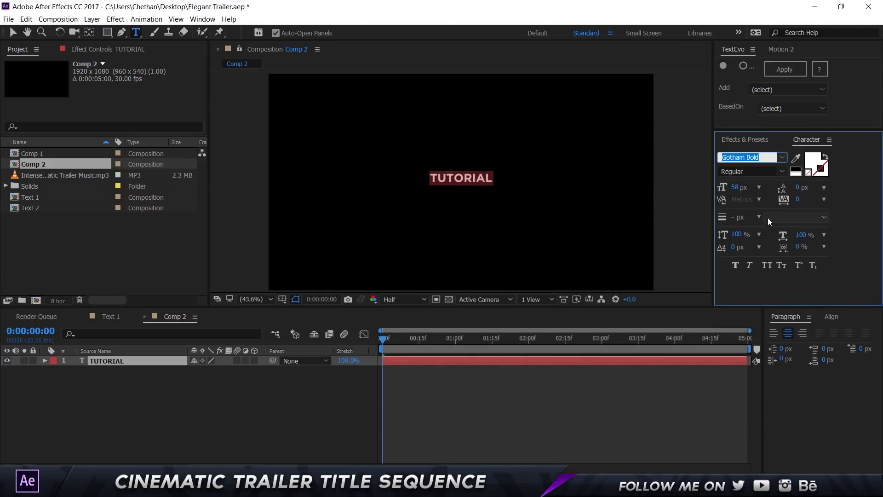
left_click(217, 424)
- Centre the TUTORIAL anchor point and scale the text up to about 195 px
left_click(103, 360)
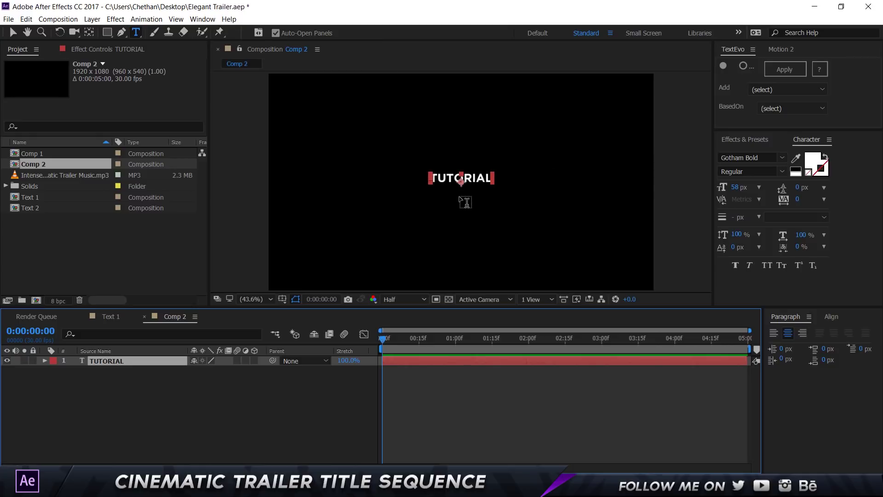
left_click(88, 34)
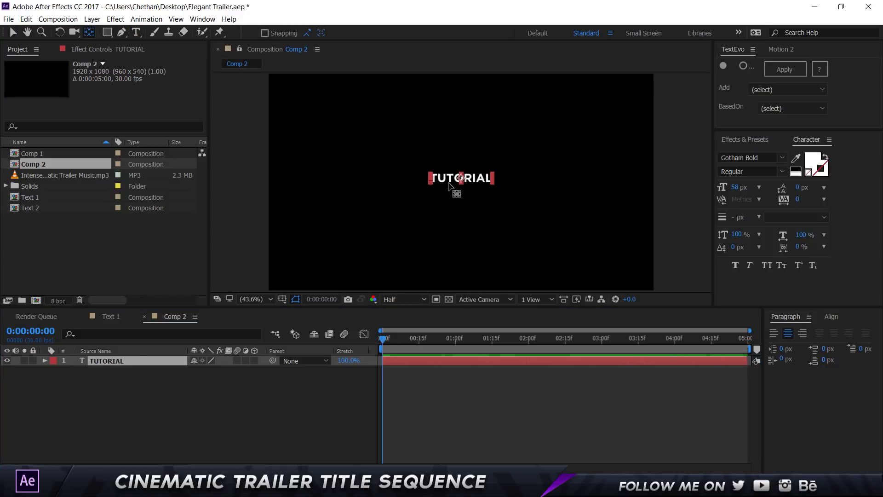
left_click_drag(462, 181, 461, 179)
left_click(236, 377)
key("s")
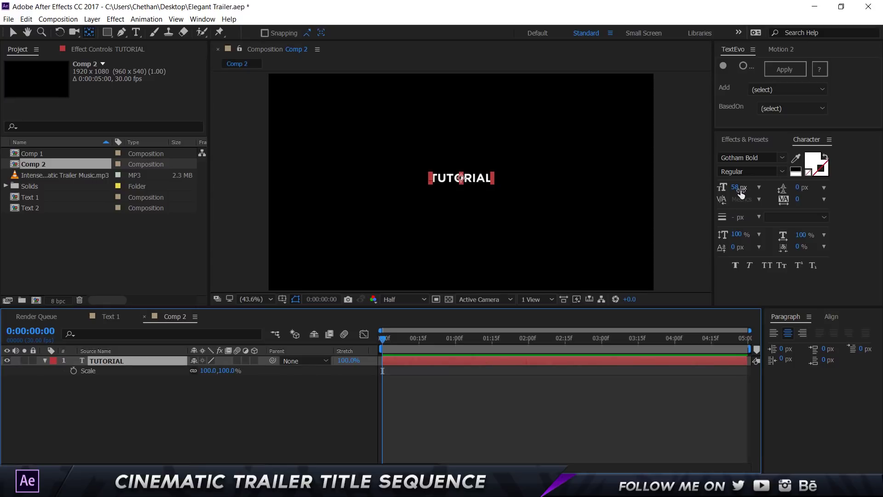
left_click_drag(740, 192, 825, 189)
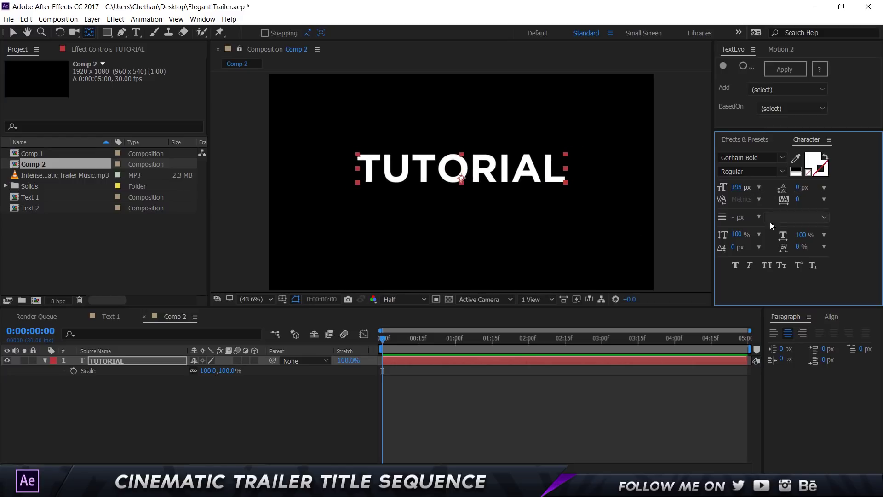
- Centre the TUTORIAL layer vertically in the composition
left_click(89, 32)
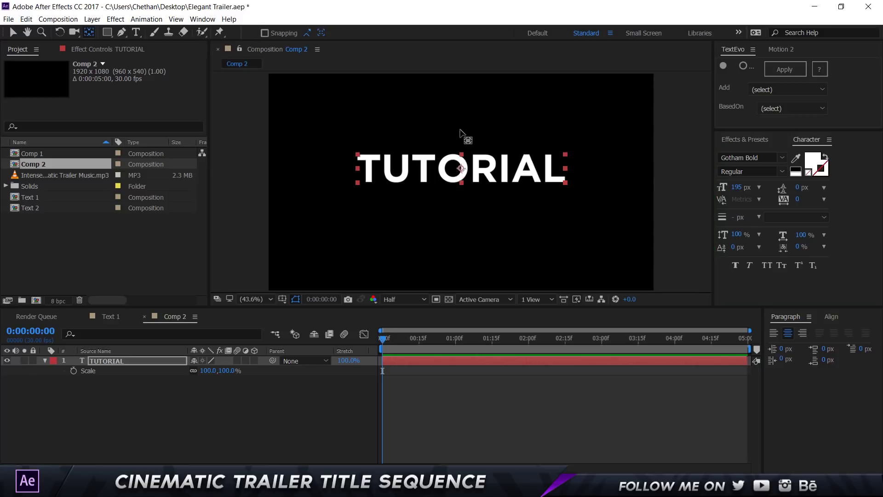
left_click(829, 317)
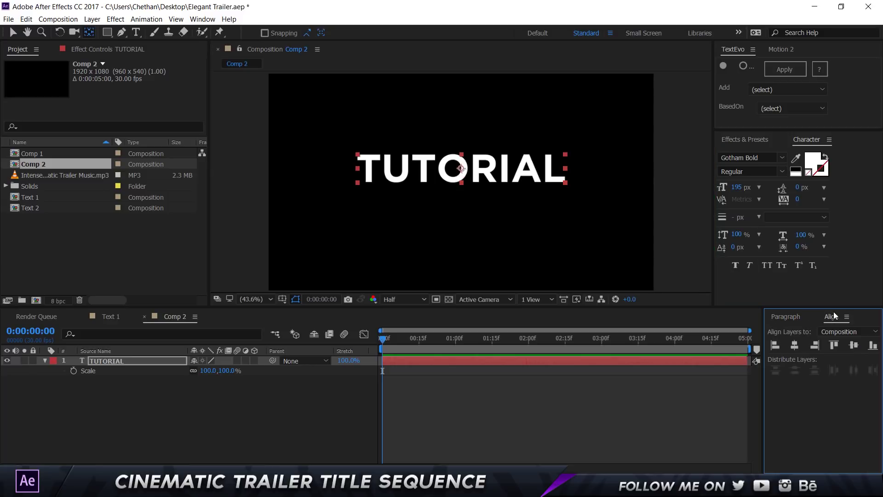
left_click(854, 345)
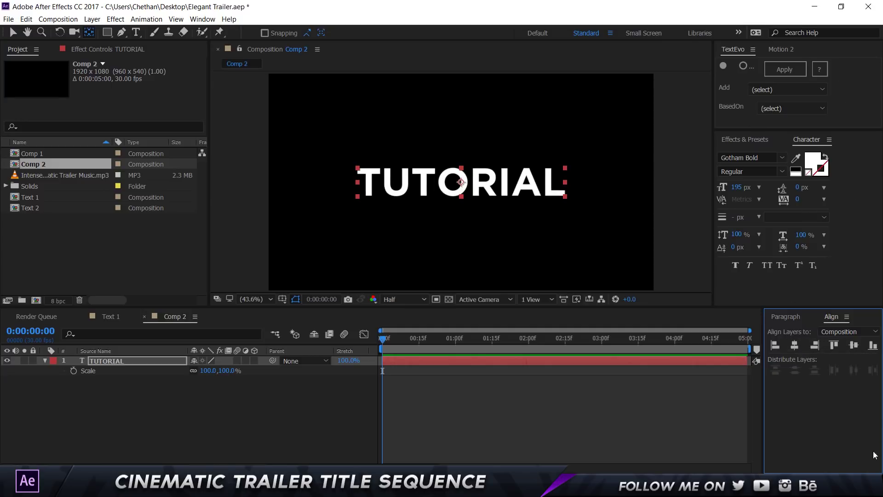
left_click(176, 19)
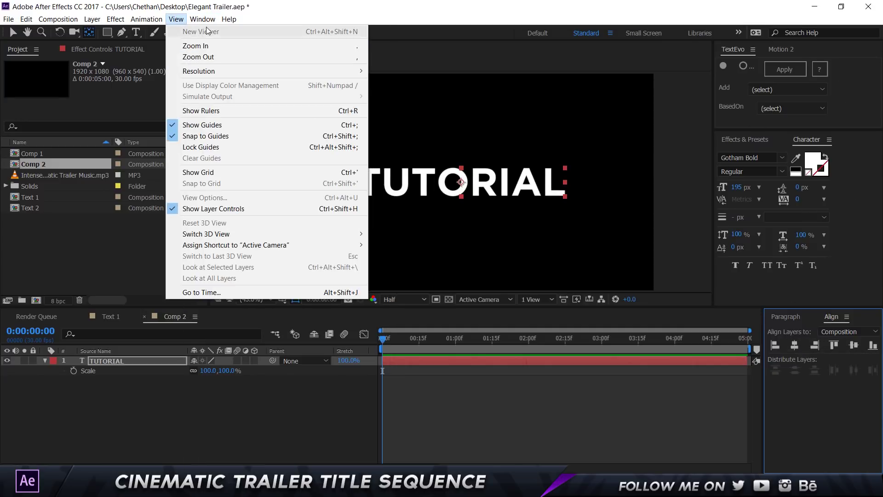
mouse_move(202, 19)
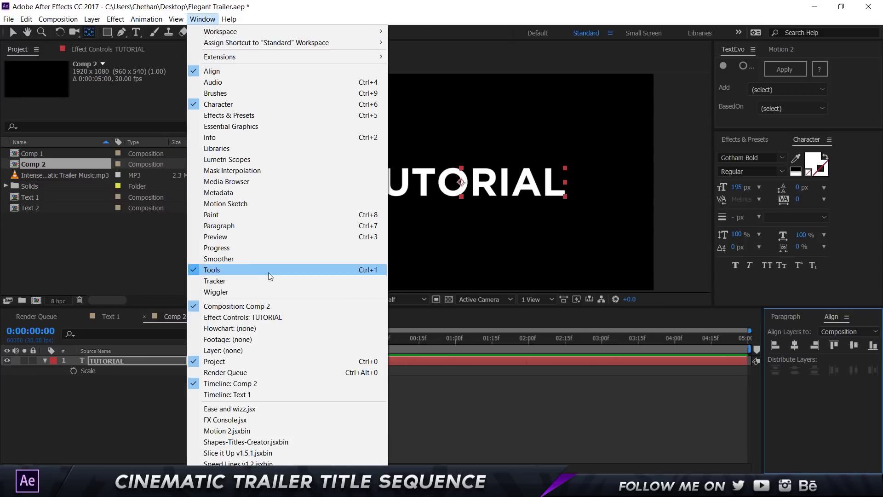
left_click(463, 84)
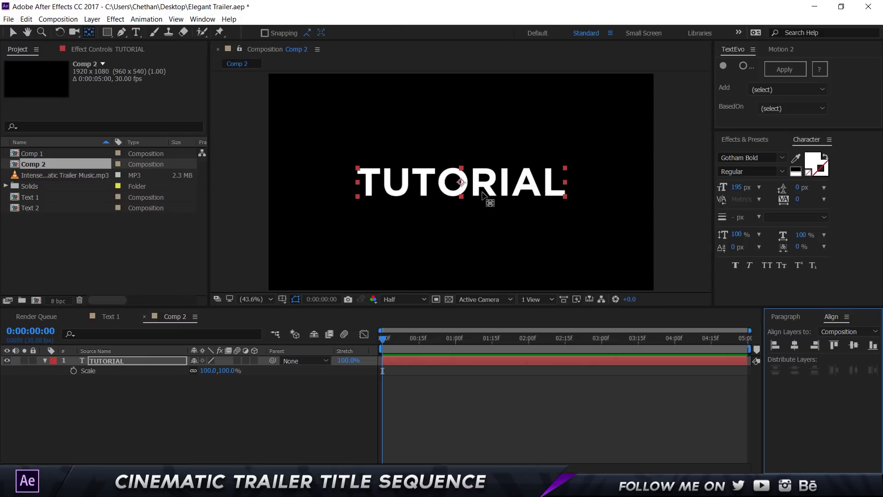
key("v")
left_click(210, 397)
- Rename the TUTORIAL layer to Text Stroke
left_click(147, 360)
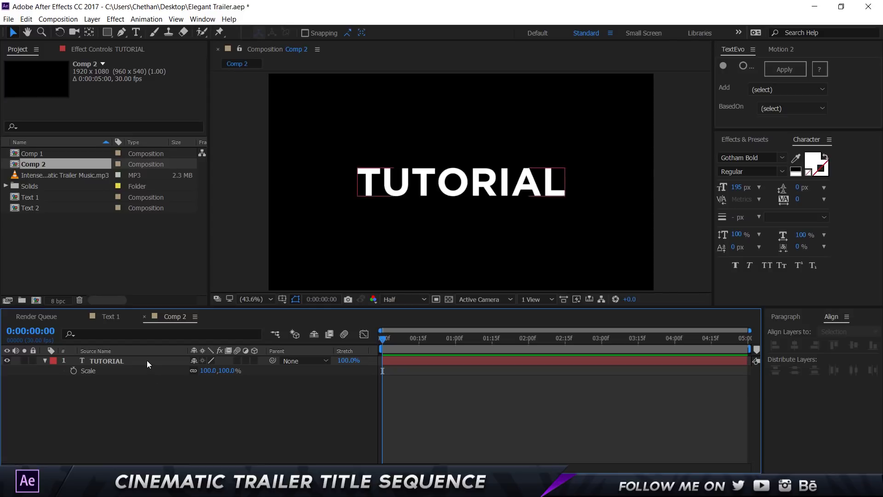
key("Return")
type("Tex")
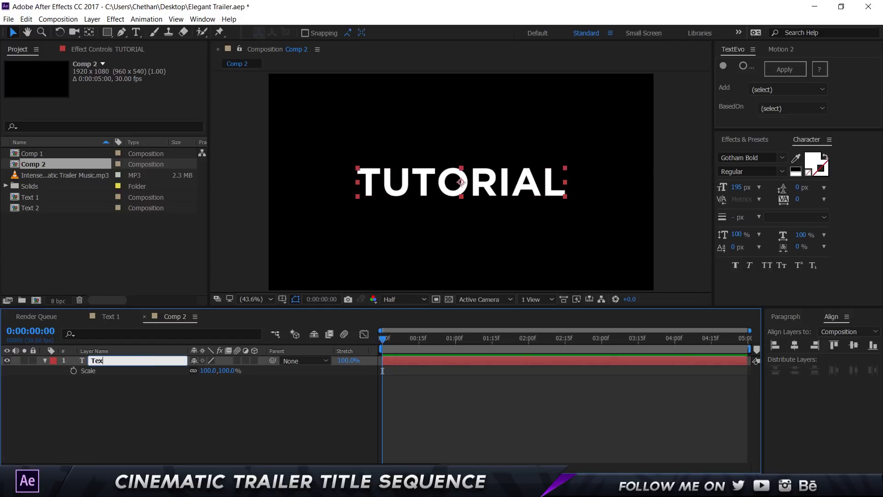
type("t Stroke")
key("Return")
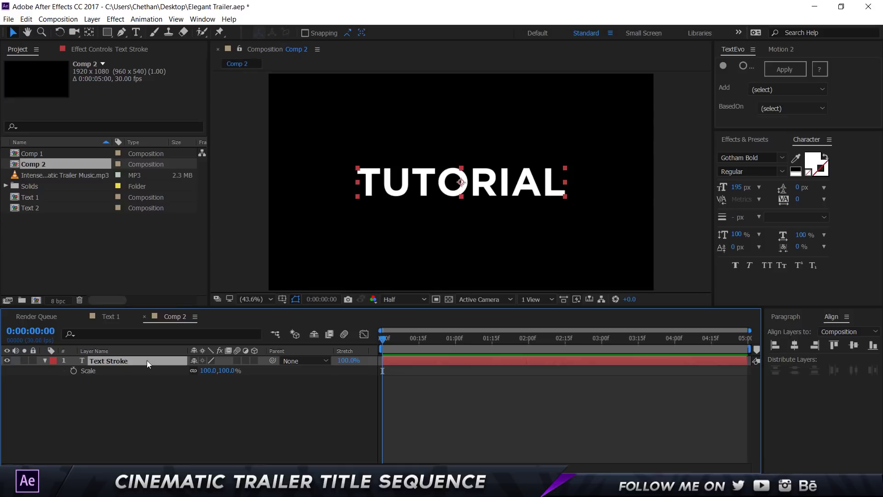
- Duplicate Text Stroke and rename the copy to Text Fill
key("ctrl+d")
key("Return")
type("Te")
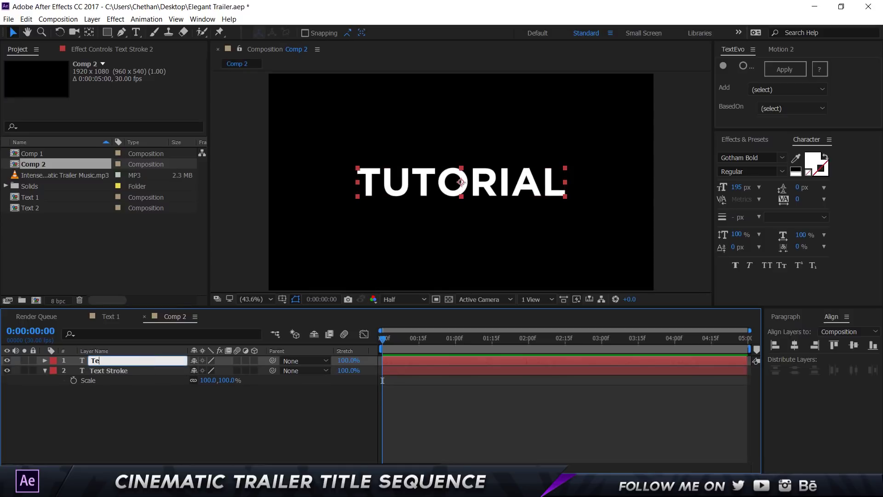
type("st")
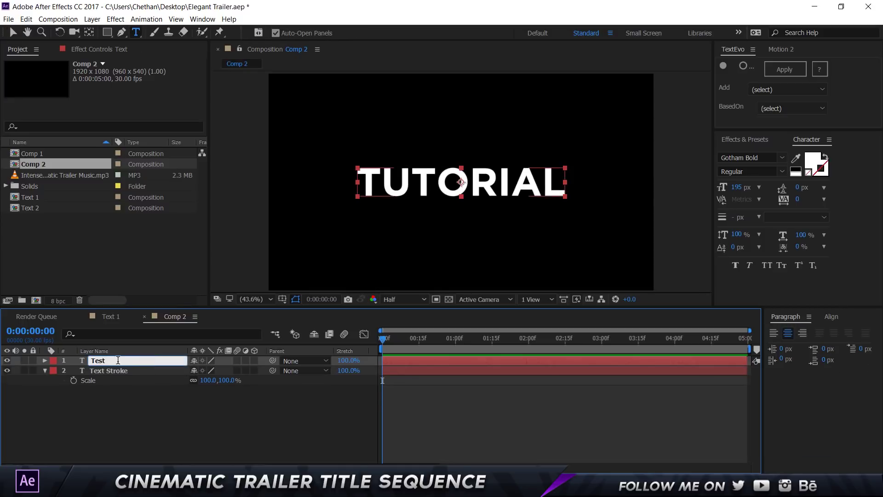
key("BackSpace")
key("BackSpace")
key("BackSpace")
type("xt Fill")
key("Return")
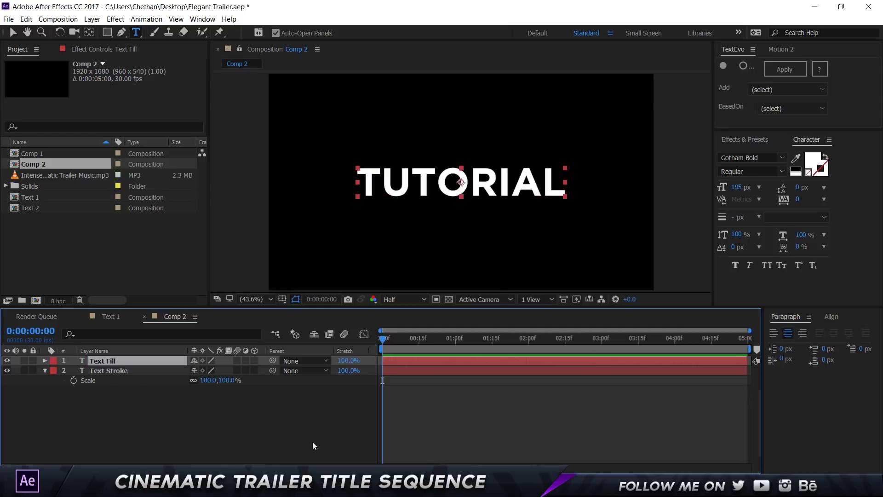
left_click(312, 442)
- Search effects for 'ramp' and apply Gradient Ramp to the Text Fill layer
left_click(117, 364)
left_click(752, 140)
key("ctrl+f")
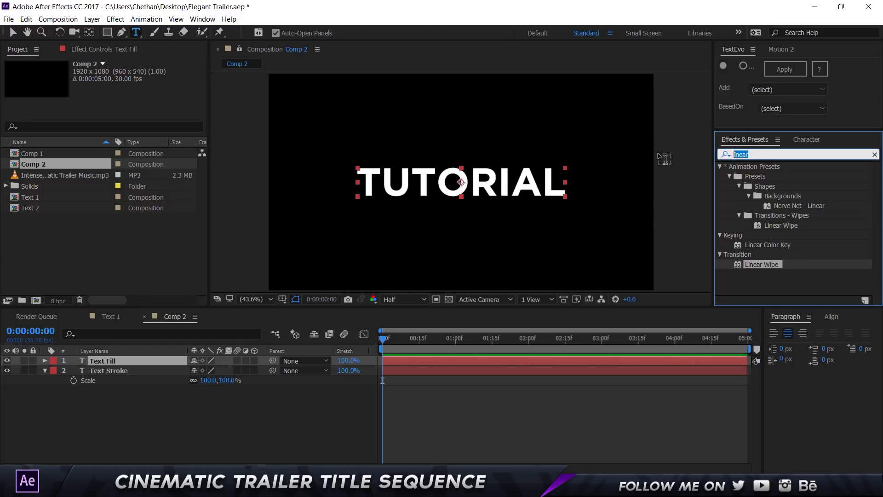
key("BackSpace")
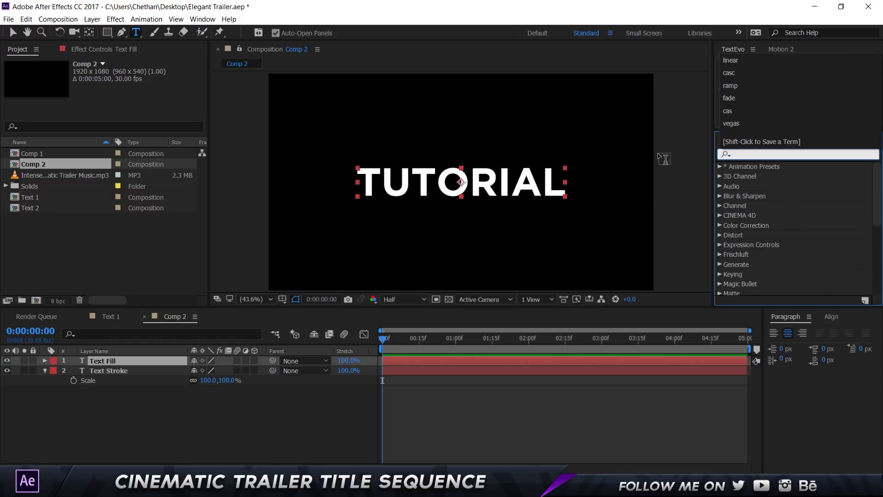
type("ramp")
double_click(780, 175)
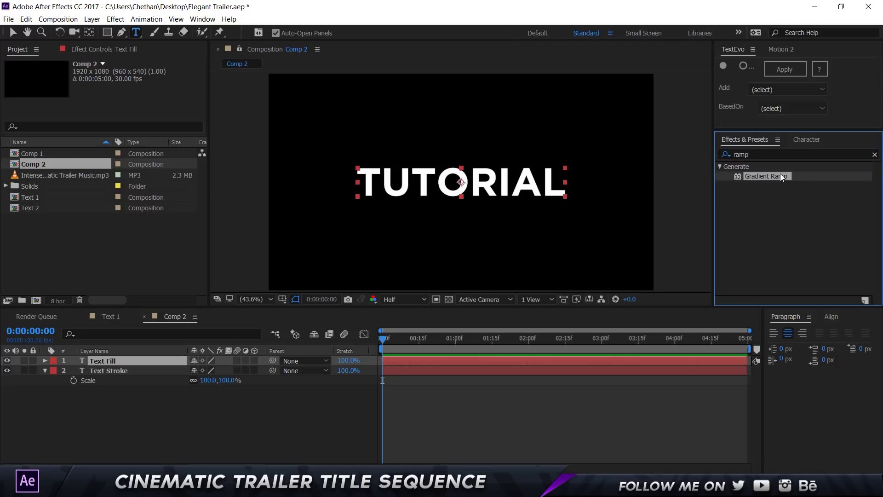
key("v")
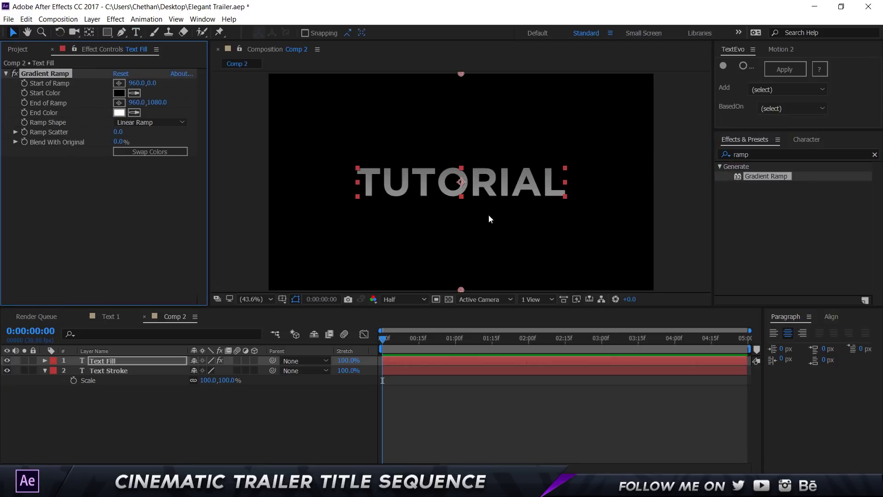
- Set the gradient start colour to near-white and end colour to grey 939393
left_click(119, 93)
left_click(575, 280)
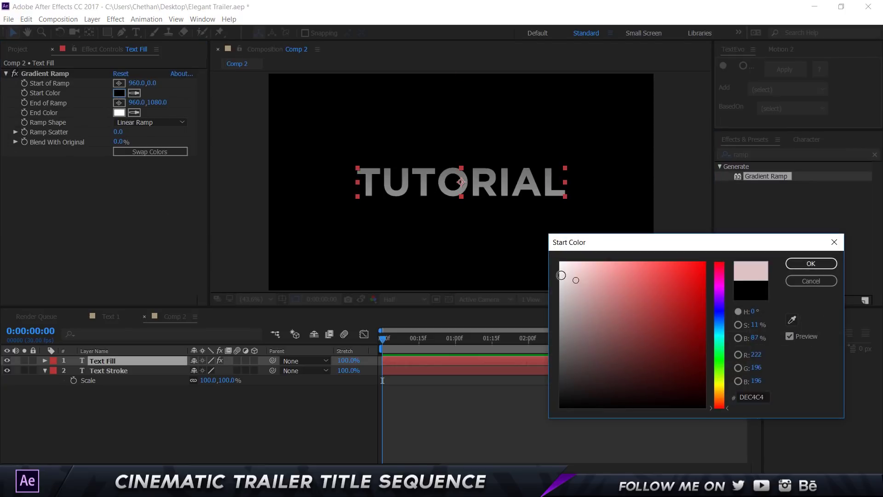
left_click_drag(561, 275, 545, 279)
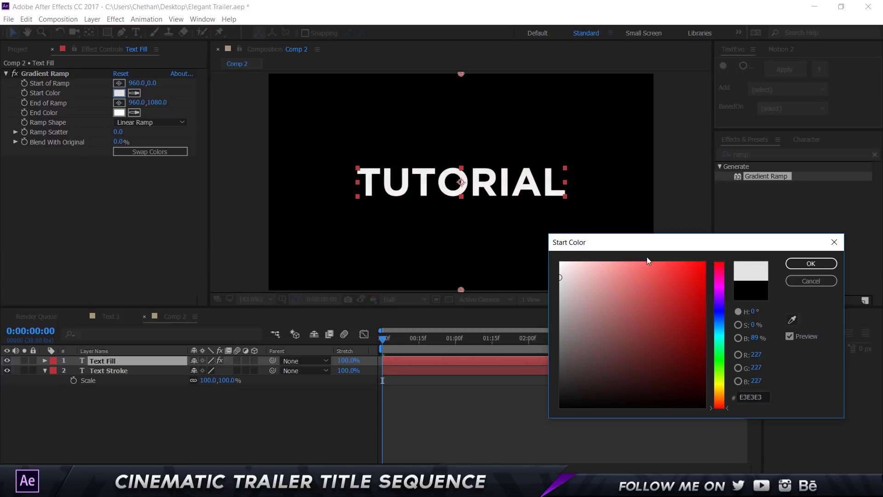
left_click(811, 263)
left_click(120, 114)
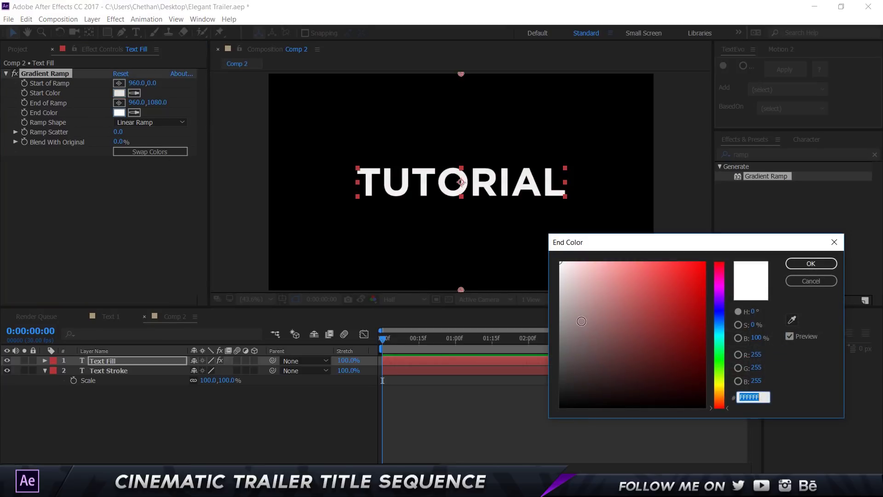
mouse_move(581, 322)
left_mouse_down()
mouse_move(563, 309)
mouse_move(540, 315)
left_mouse_up()
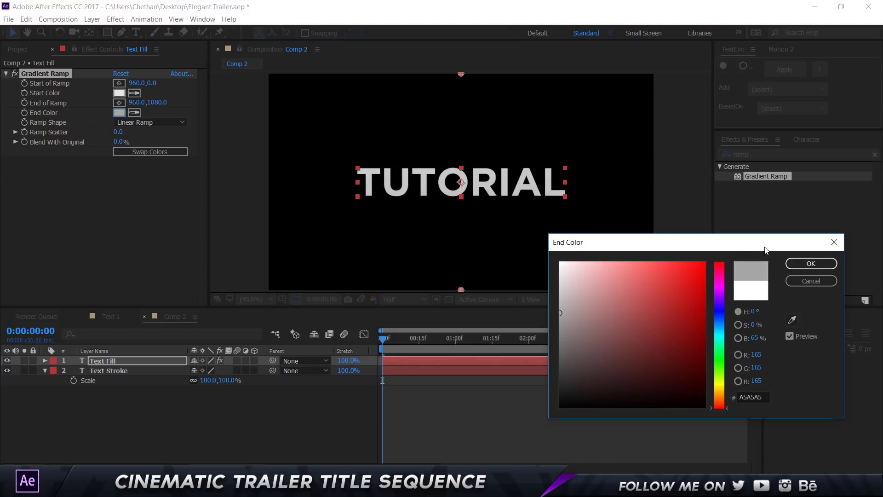
left_click(557, 323)
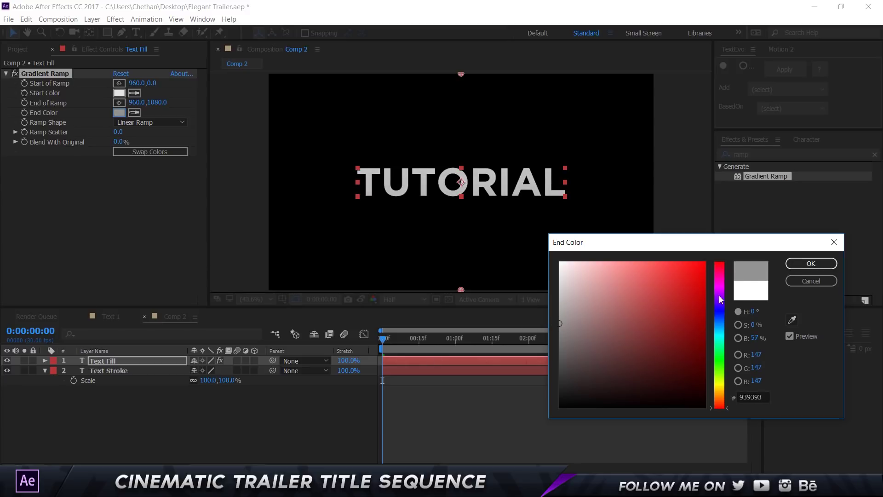
left_click(810, 263)
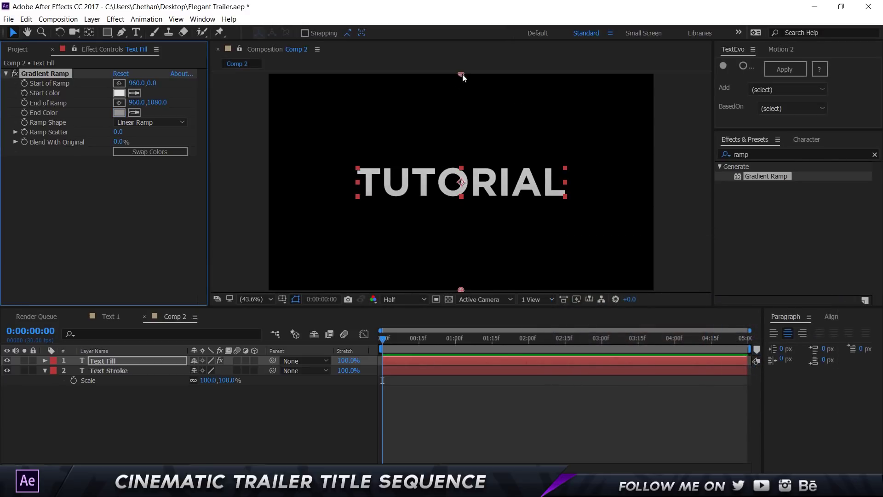
- Centre the ramp start on TUTORIAL, switch to Radial Ramp, and move the end to the frame's bottom edge
mouse_move(463, 77)
left_mouse_down()
mouse_move(465, 159)
mouse_move(340, 131)
mouse_move(436, 147)
mouse_move(465, 196)
mouse_move(451, 181)
mouse_move(534, 258)
mouse_move(591, 281)
mouse_move(457, 182)
left_mouse_up()
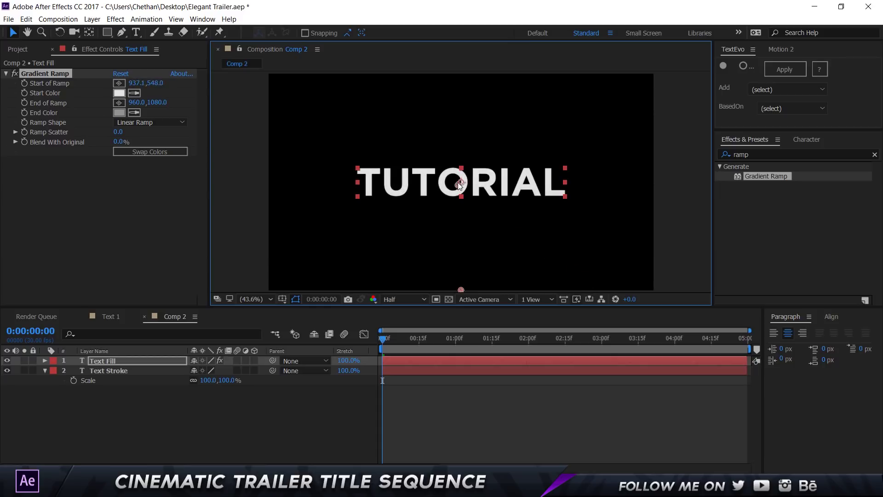
left_click_drag(460, 288, 503, 236)
left_click(160, 122)
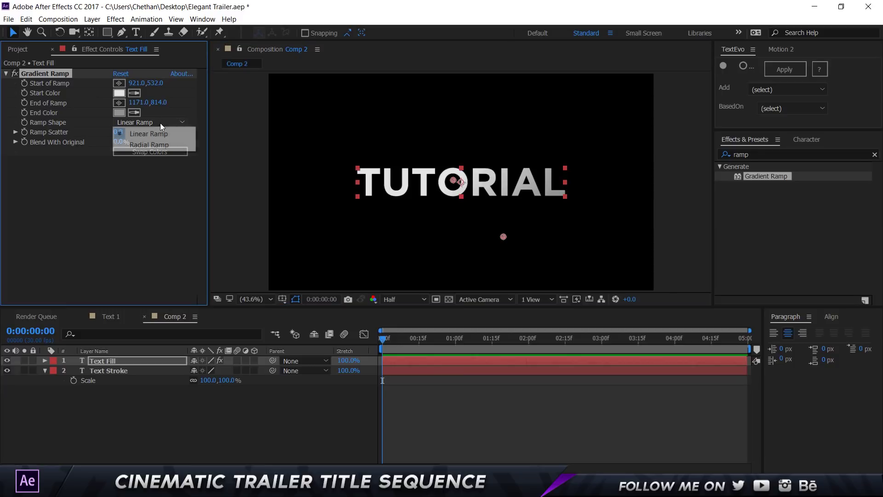
left_click(156, 145)
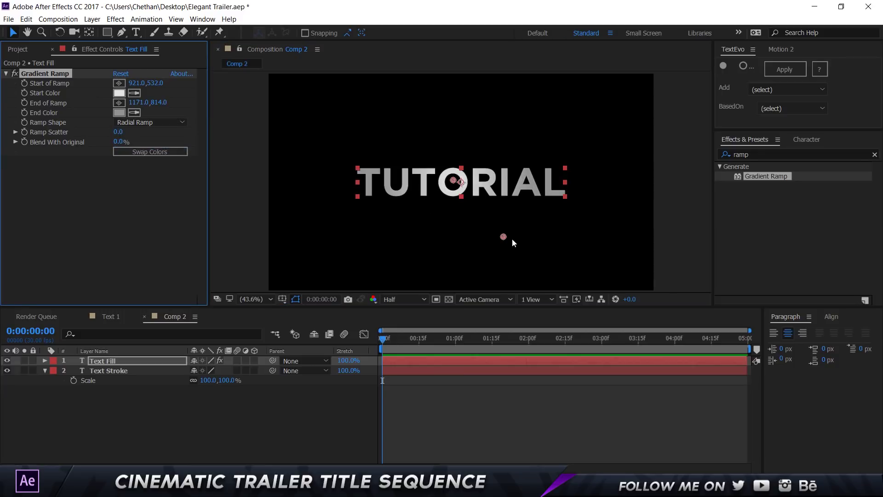
left_click_drag(503, 237, 454, 289)
left_click(496, 223)
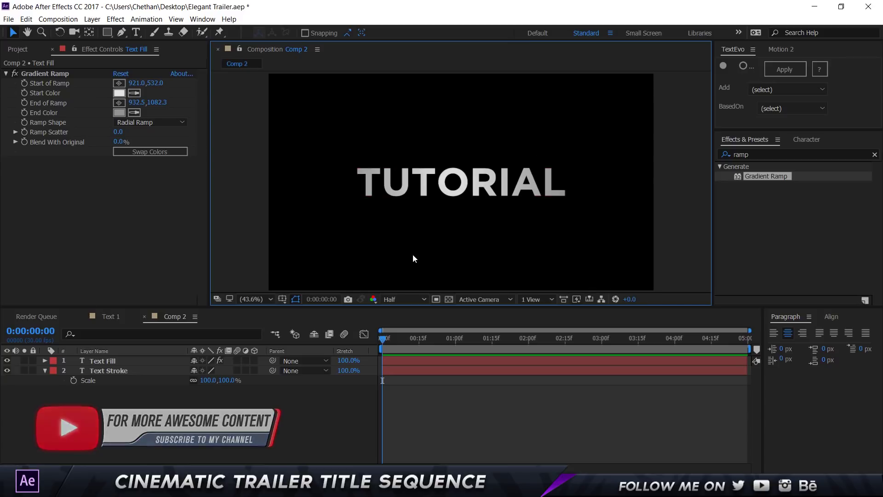
- Move Text Fill below Text Stroke and make Text Stroke an outline with 1.5 px stroke width
left_click(214, 413)
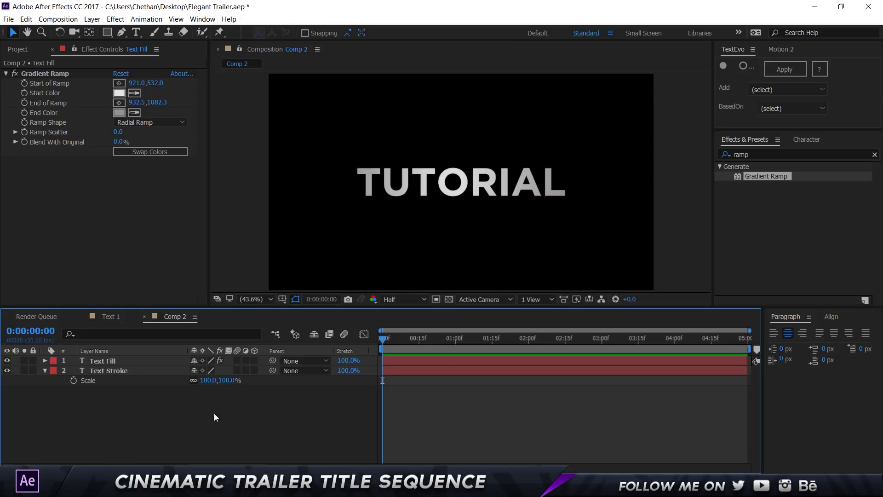
left_click_drag(114, 360, 123, 369)
left_click(121, 360)
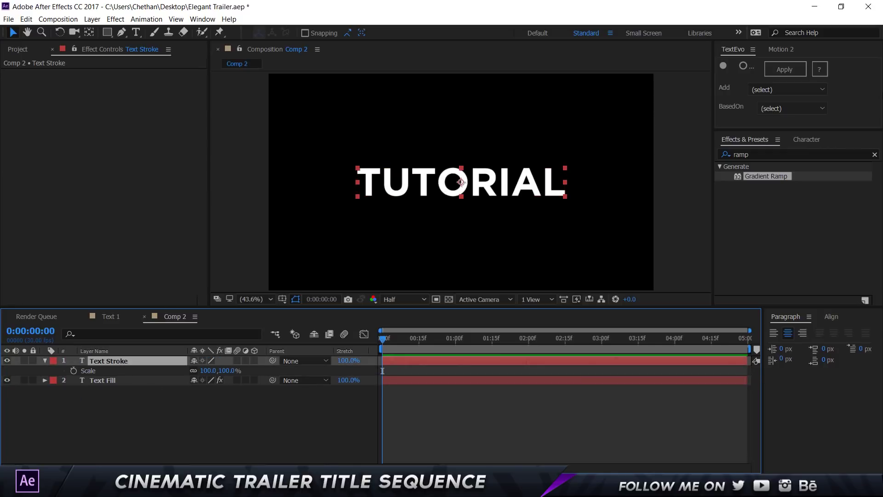
left_click(805, 139)
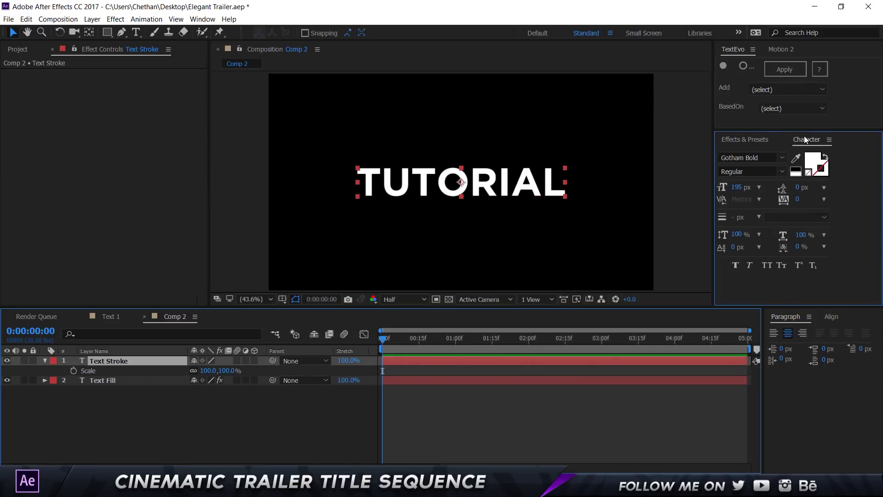
left_click(825, 158)
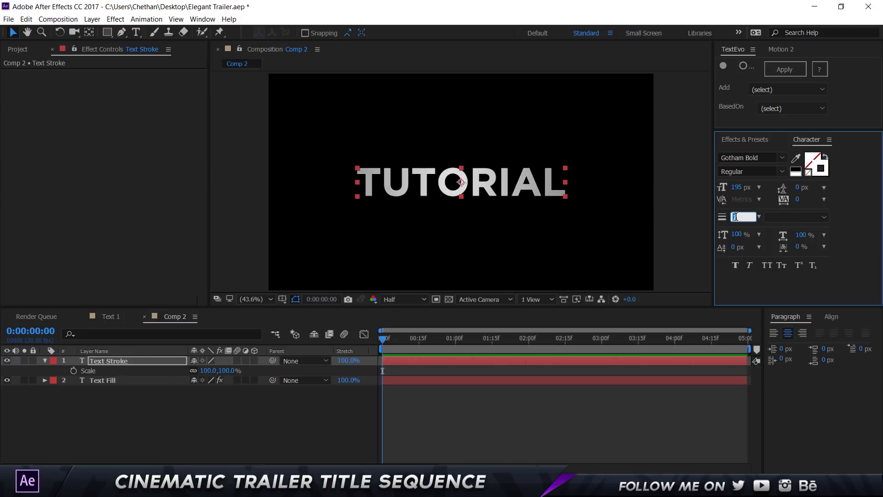
type("1.5")
key("Return")
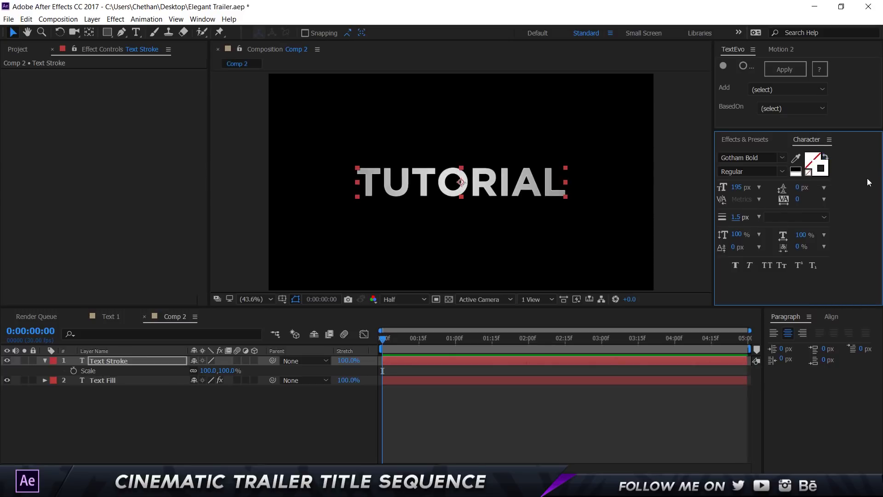
- Set the Text Stroke outline colour to light grey E7E7E7
left_click(828, 174)
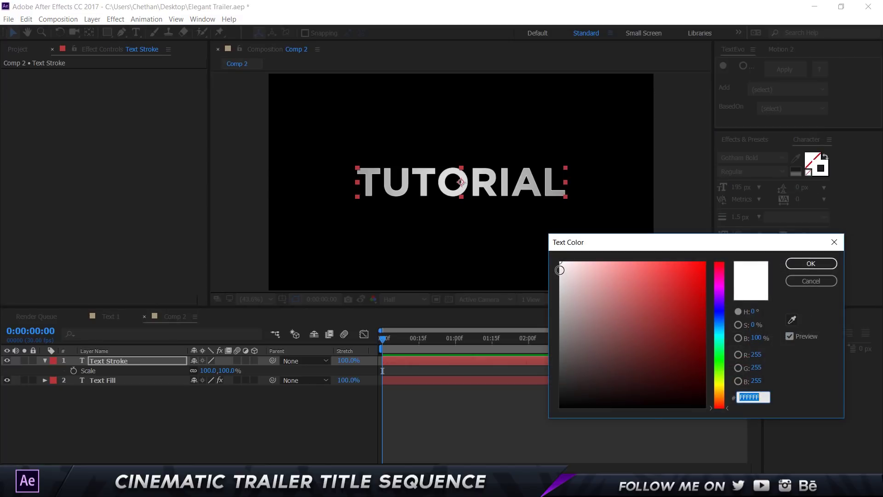
left_click(554, 271)
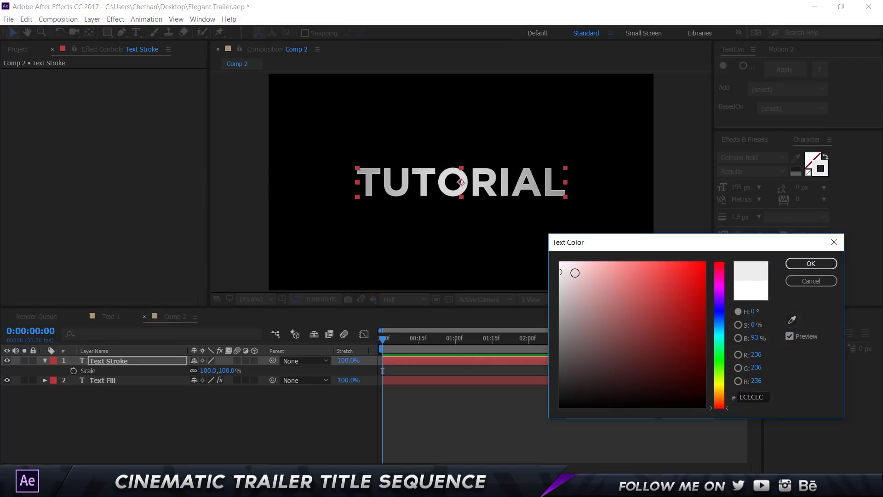
left_click(575, 261)
left_click_drag(583, 262, 560, 274)
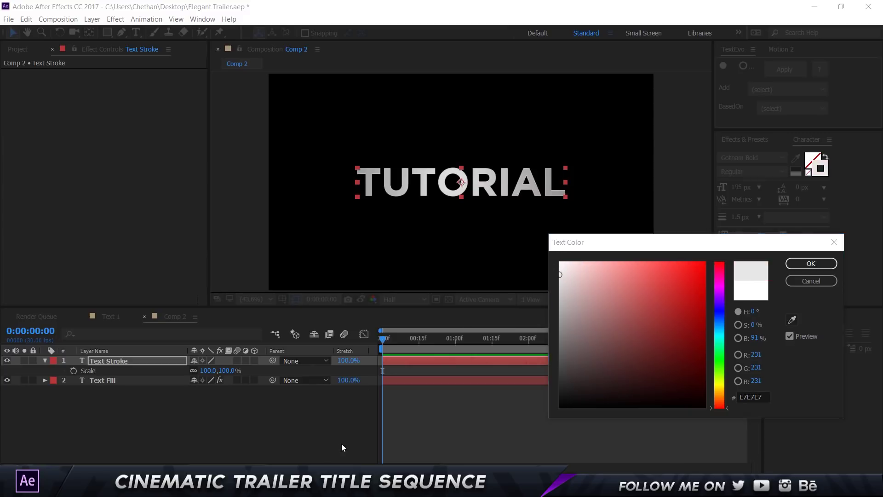
key("Return")
left_click(317, 436)
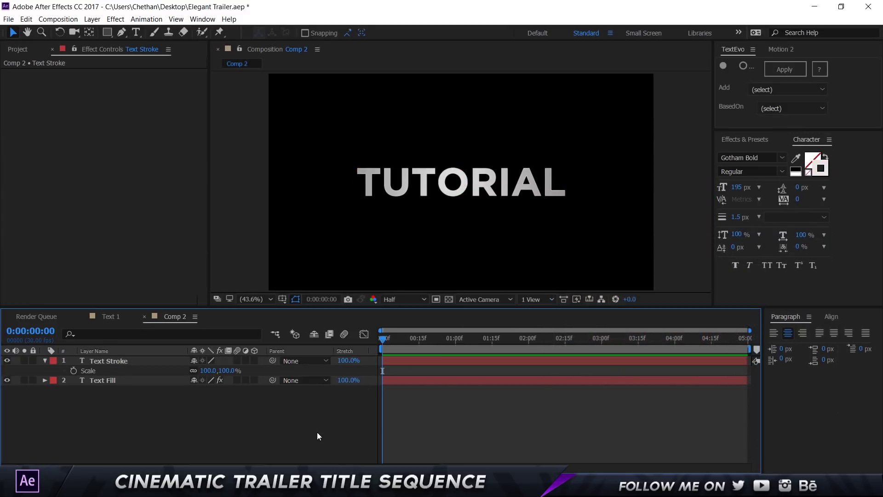
- Hide Text Fill, show and select Text Stroke, and return to Effects & Presets
scroll(445, 175, "up", 2)
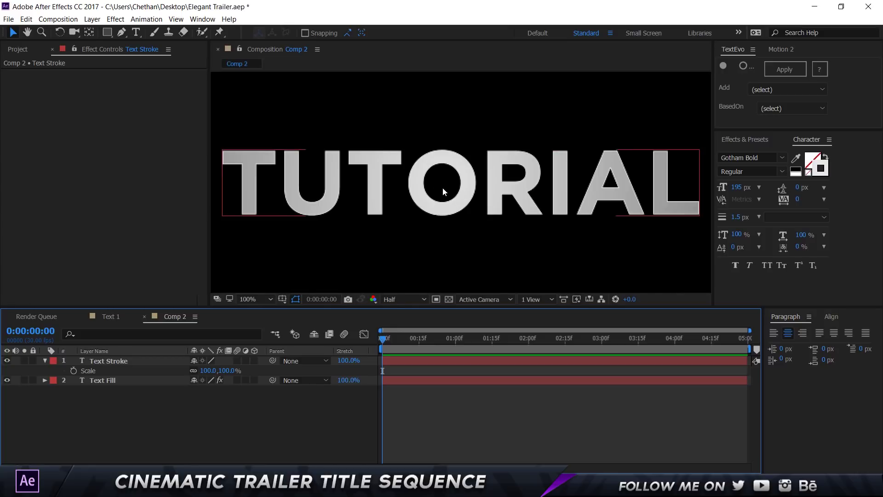
scroll(443, 182, "down", 1)
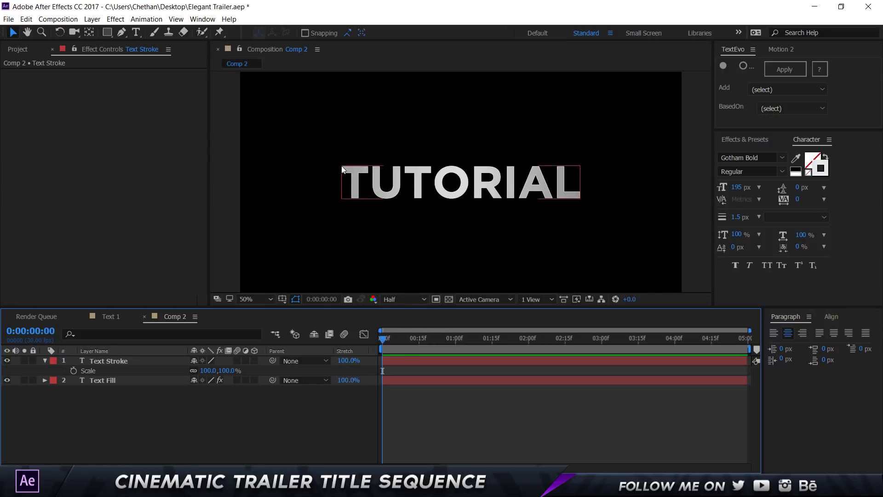
scroll(459, 183, "up", 2)
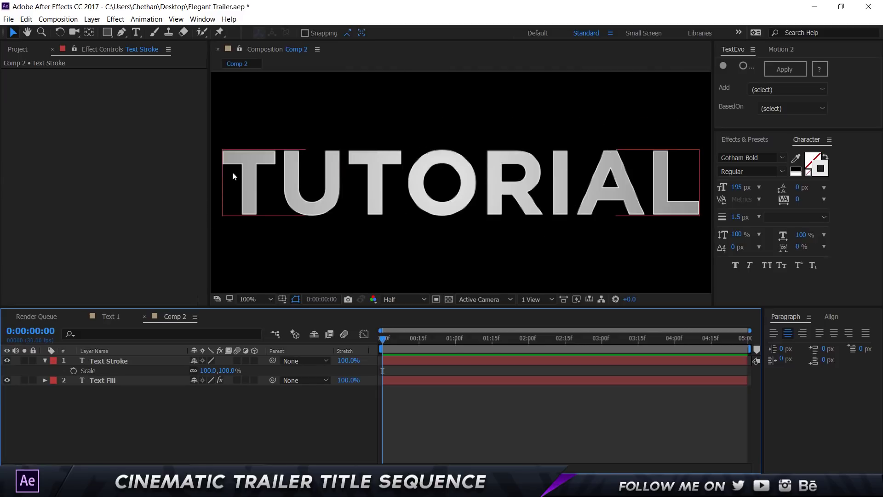
scroll(319, 164, "down", 2)
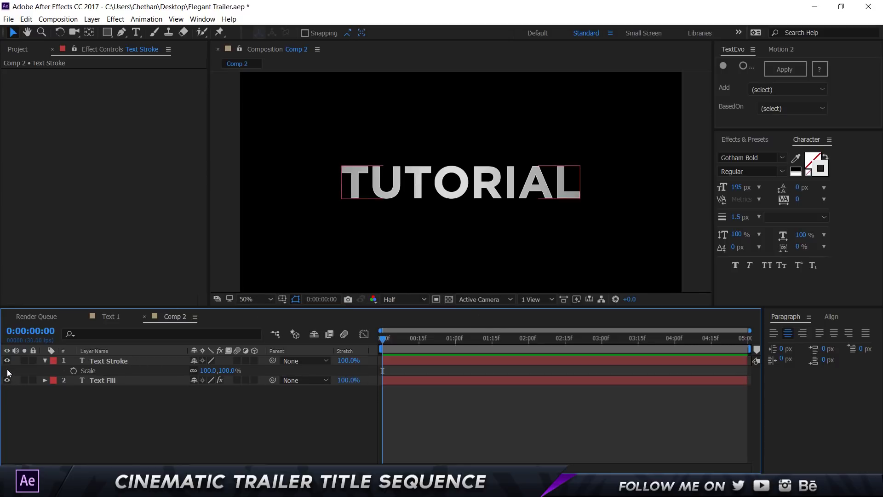
left_click(113, 382)
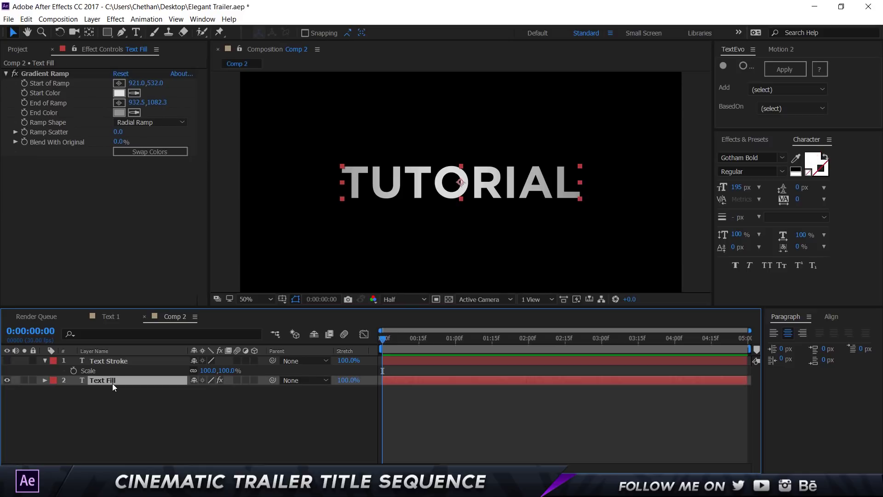
left_click(7, 380)
left_click(6, 361)
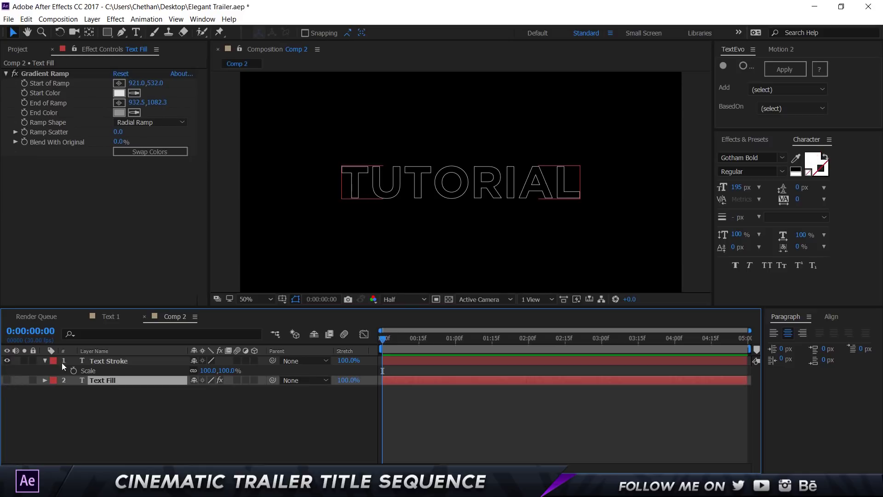
left_click(109, 360)
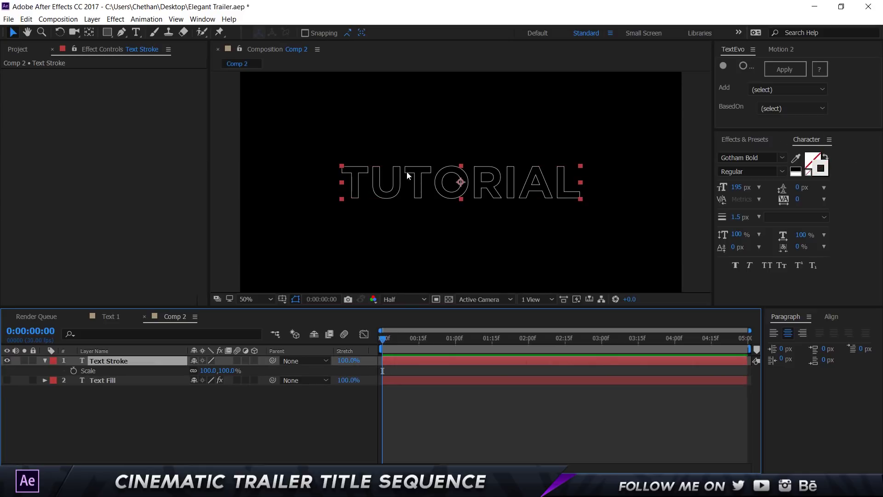
left_click(750, 140)
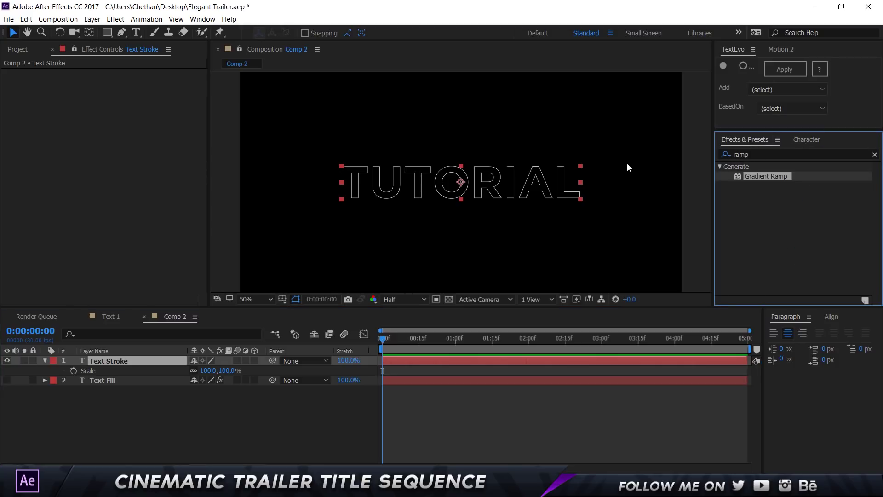
- Search 'cas' and apply the 3D Basic Rotate Y Cascade preset to Text Stroke, then preview it
double_click(754, 153)
key("BackSpace")
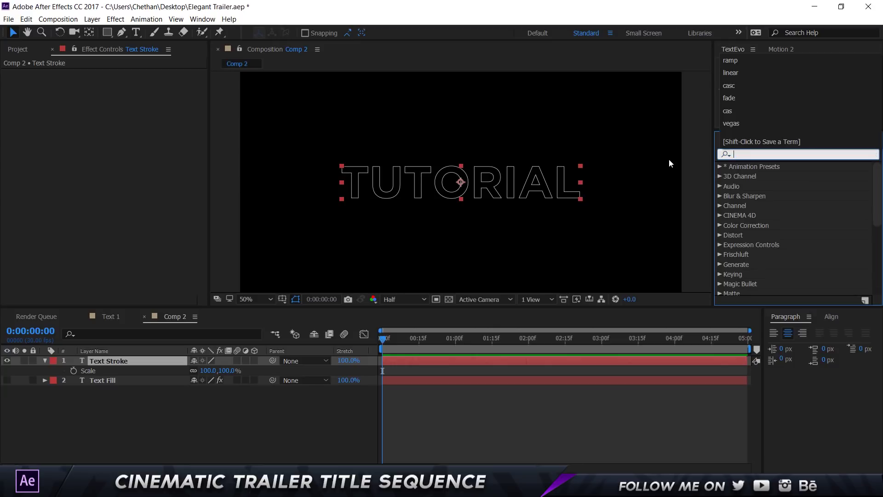
left_click(742, 153)
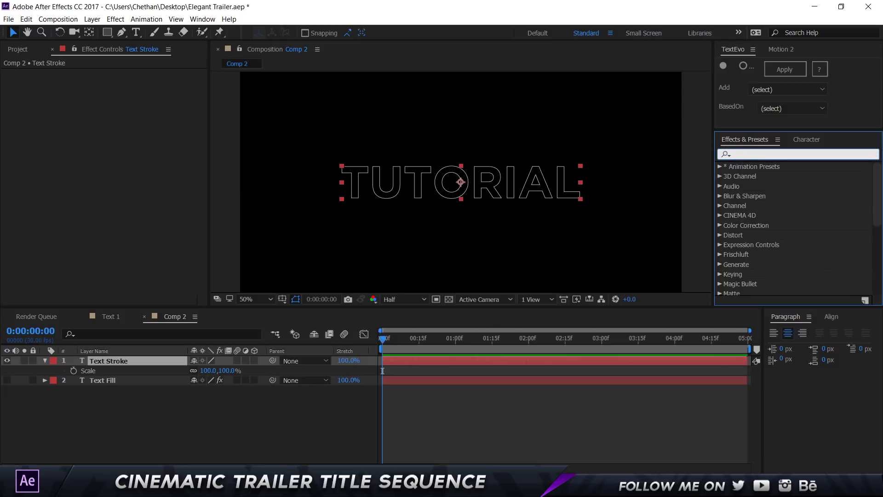
type("cas")
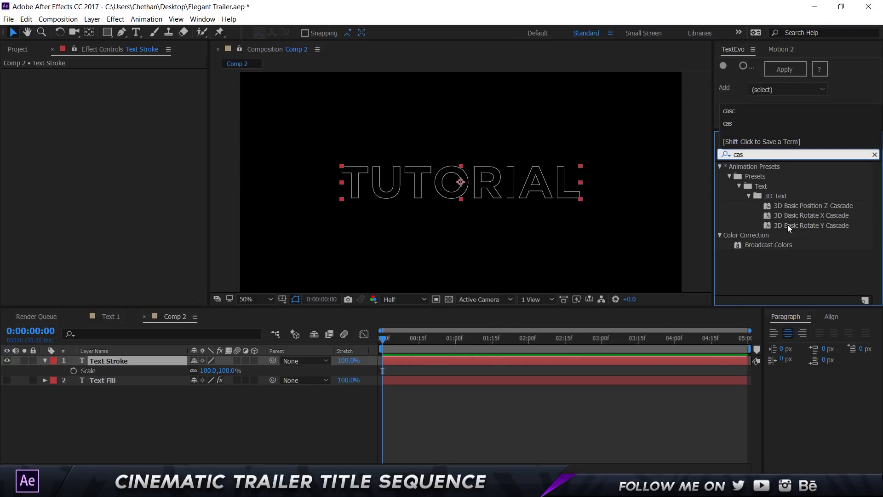
double_click(838, 226)
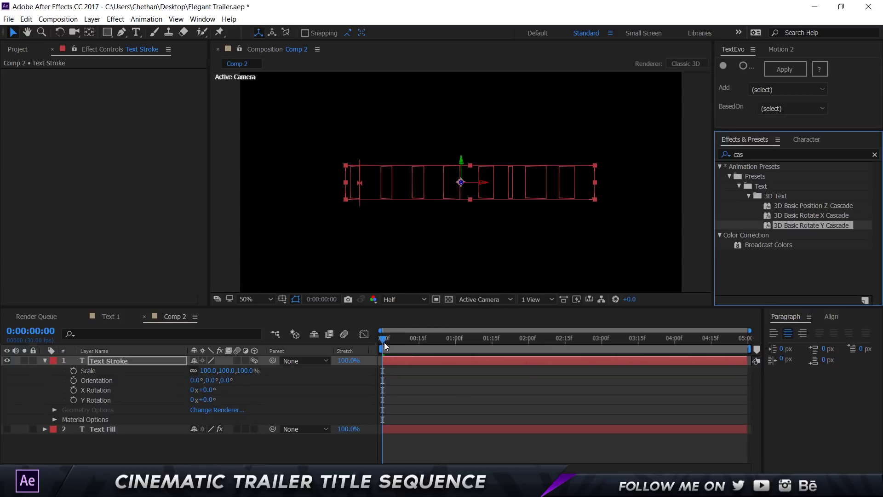
key("space")
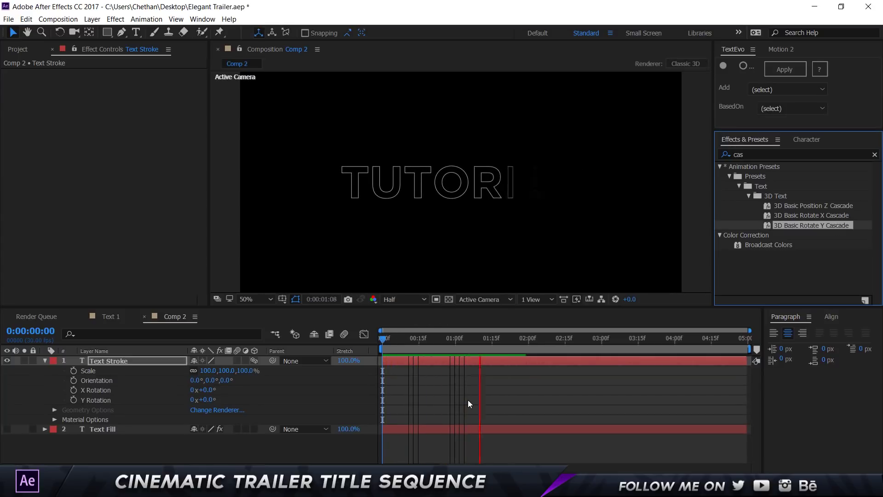
key("space")
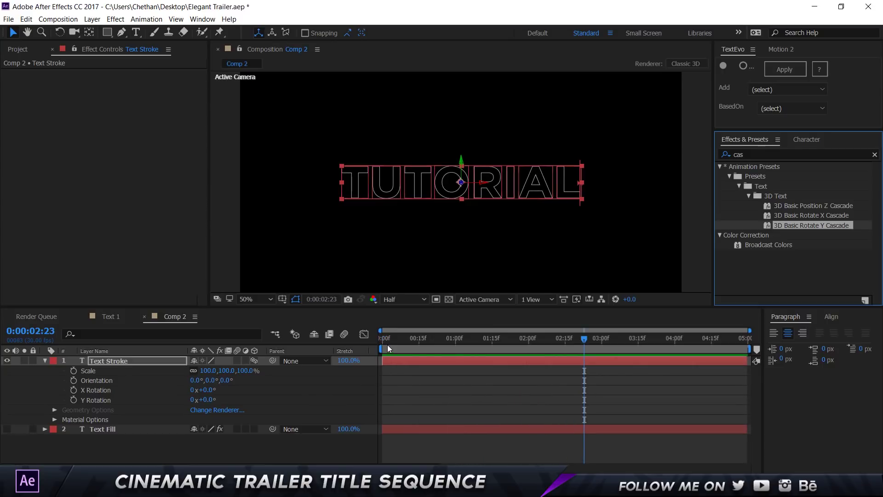
- Move the last Offset keyframe of Text Stroke to the 3-second mark
left_click_drag(389, 340, 365, 338)
left_click(136, 360)
key("u")
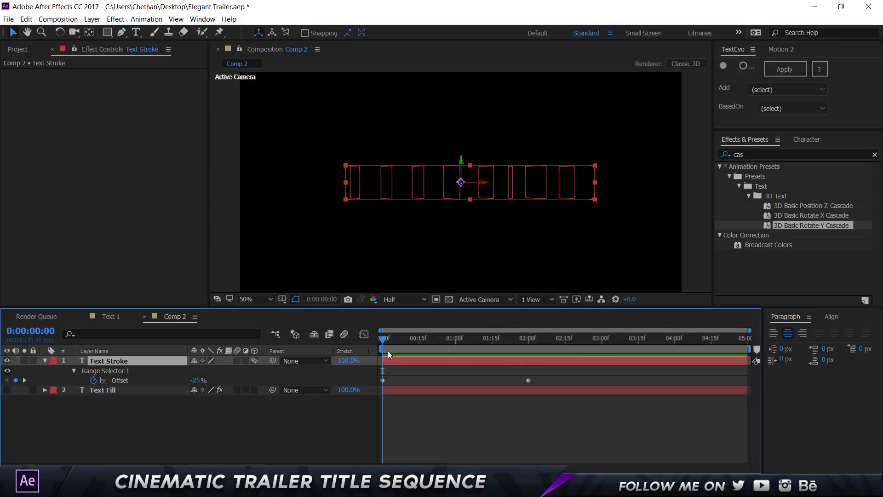
left_click_drag(388, 340, 602, 342)
left_click(603, 342)
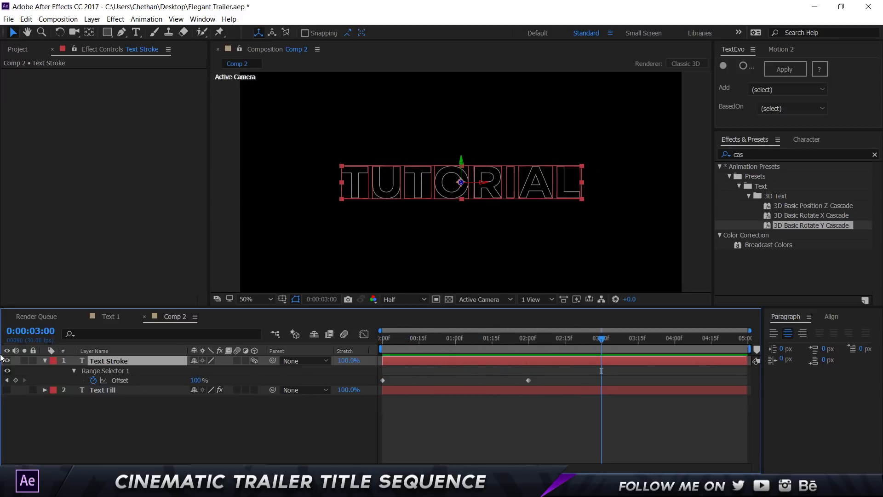
left_click_drag(530, 380, 368, 373)
- Apply Easy Ease to the Offset keyframes and adjust their influence in the Graph Editor
right_click(381, 379)
mouse_move(483, 373)
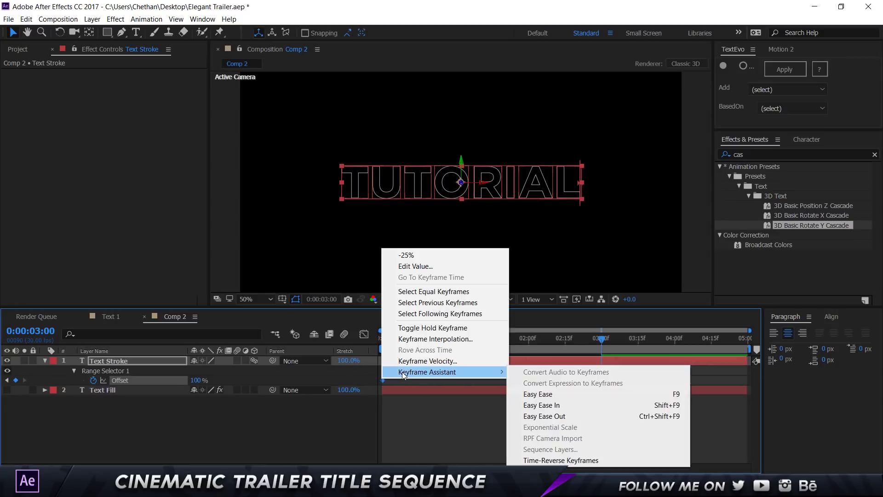
left_click(538, 395)
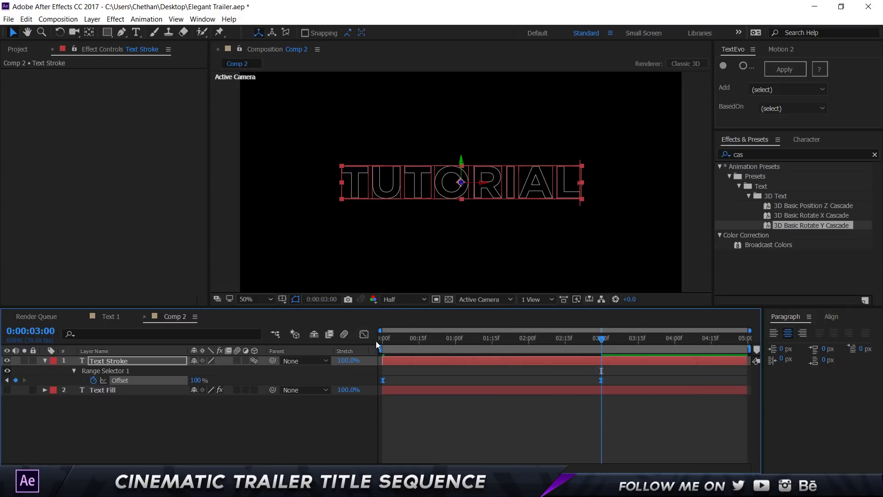
left_click(361, 338)
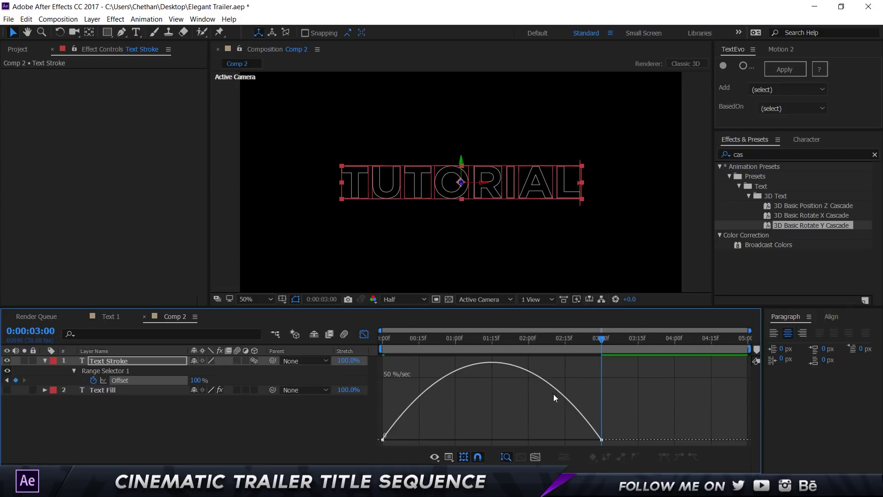
left_click_drag(617, 409, 528, 443)
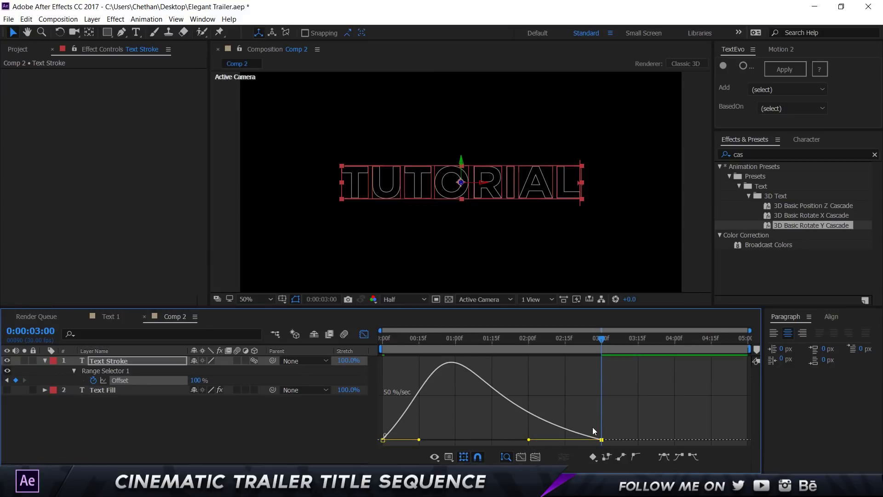
left_click(364, 334)
- Preview the eased cascade reveal from the start of the comp
key("Home")
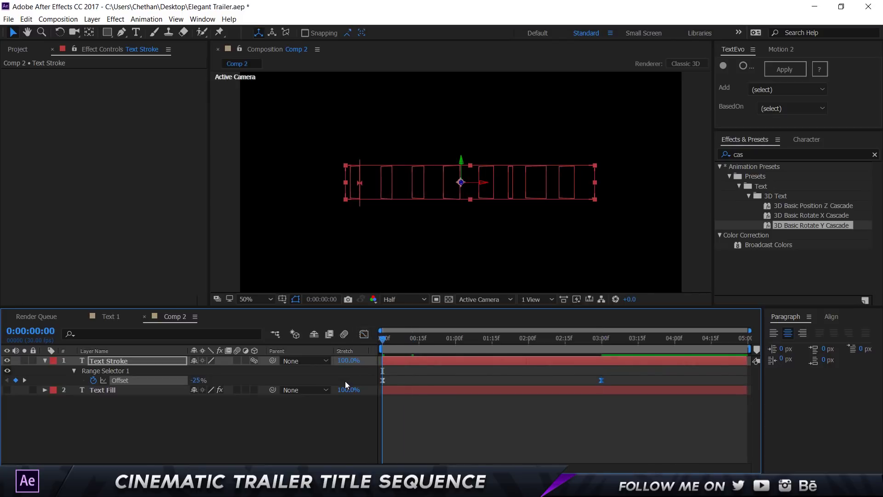
left_click(338, 424)
key("space")
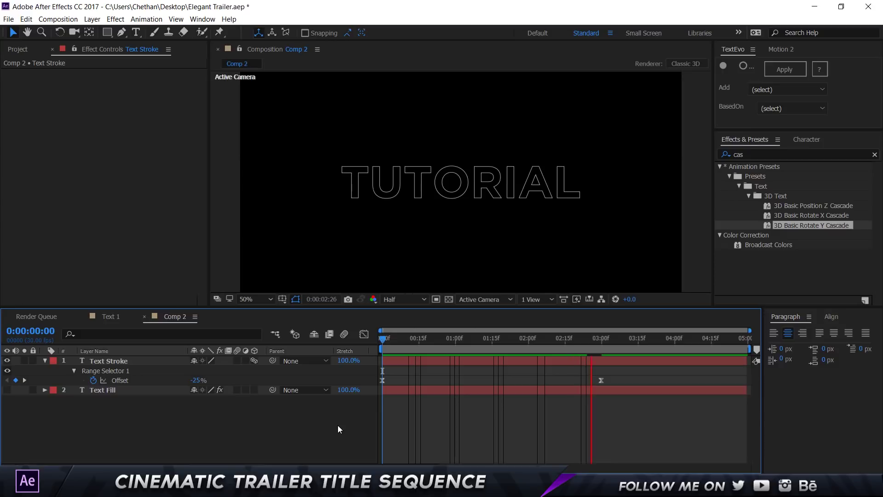
key("space")
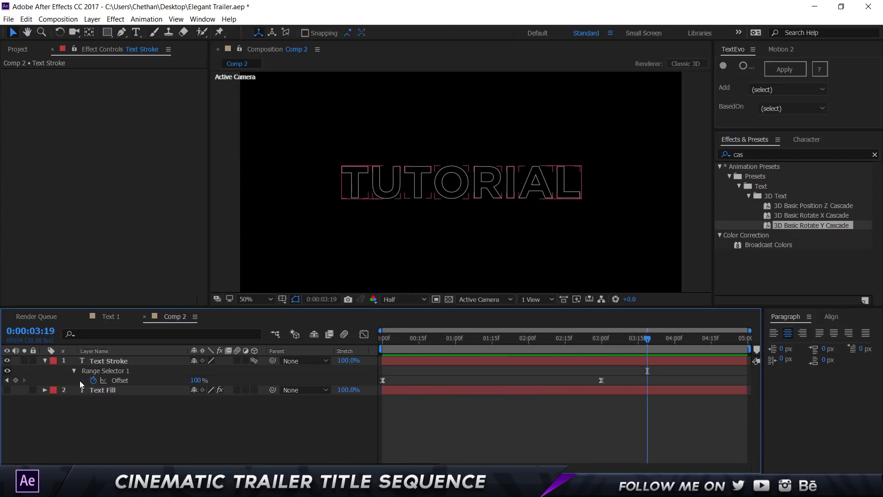
- Make Text Fill visible and apply the Linear Wipe preset found by searching 'linea'
left_click(108, 392)
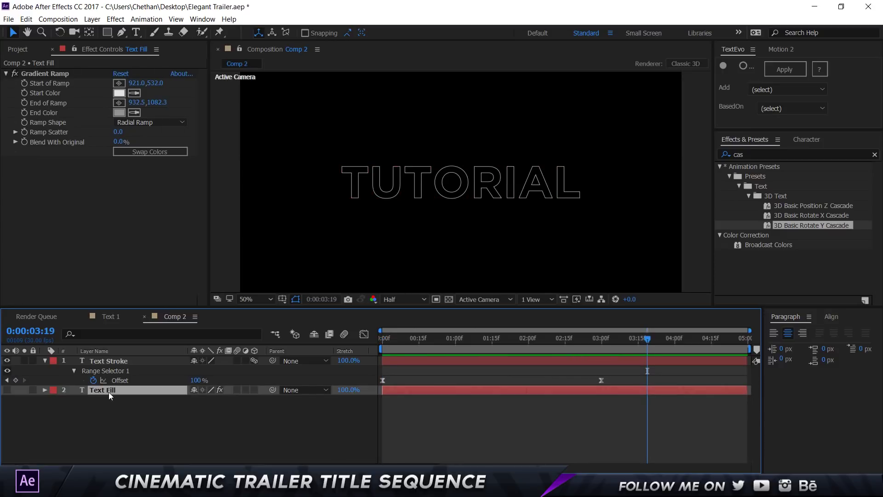
left_click(7, 392)
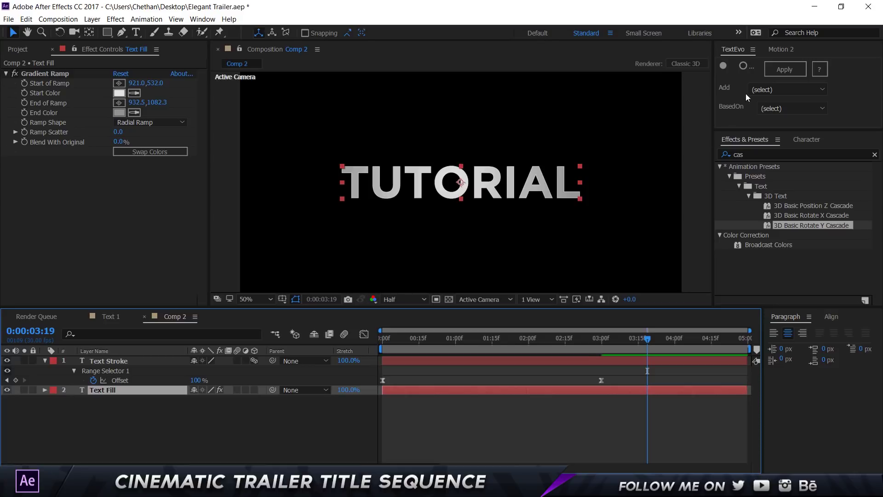
double_click(746, 155)
type("lin")
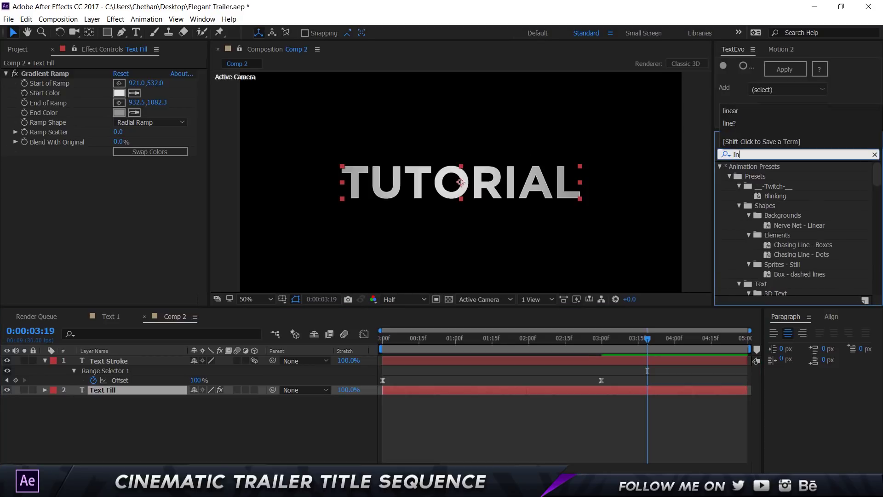
type("ea")
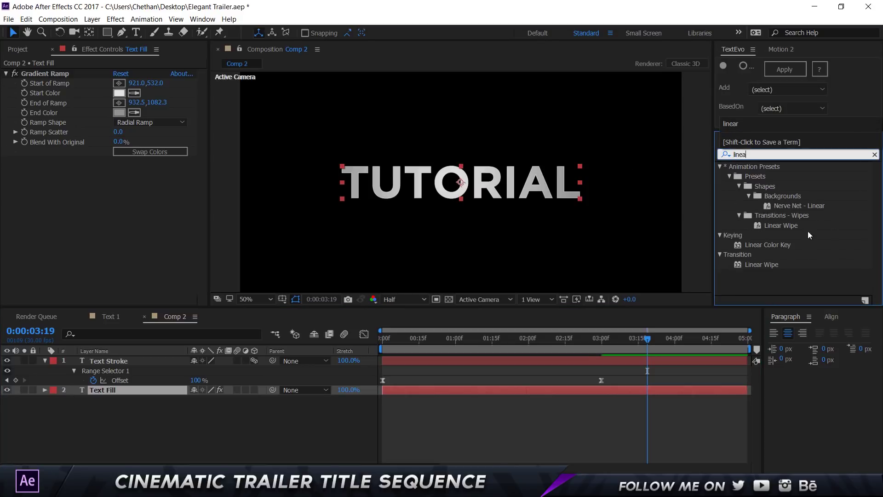
left_click(777, 227)
left_click_drag(788, 222, 148, 391)
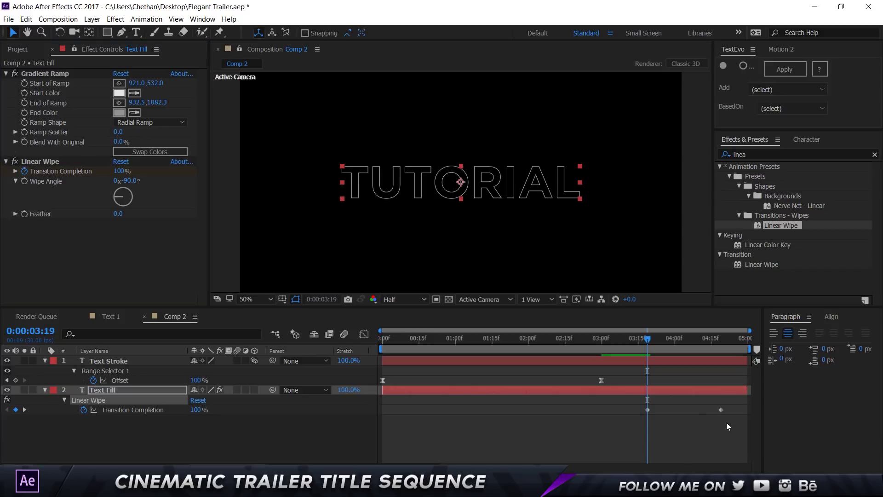
- Place the Transition Completion keyframes so the wipe runs from 0:00 to 4:00
left_click_drag(726, 422, 392, 427)
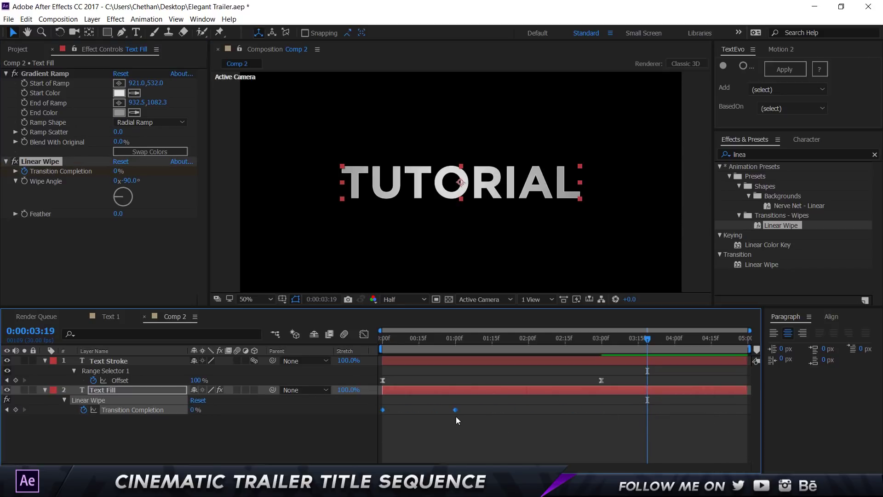
left_click_drag(453, 412, 591, 414)
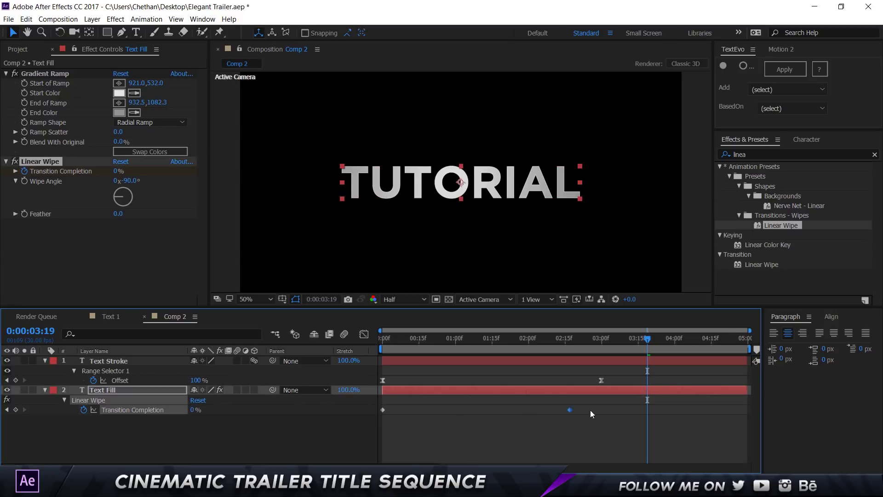
left_click_drag(657, 410, 675, 411)
left_click(676, 335)
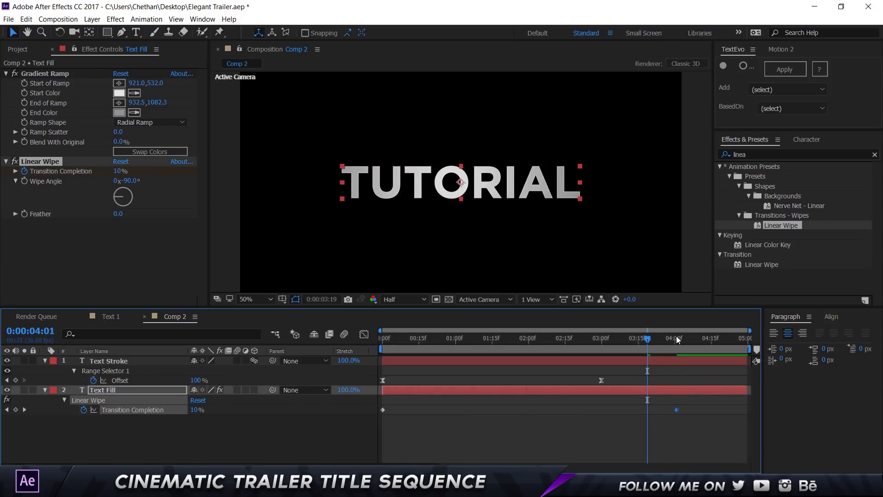
key("Page_Up")
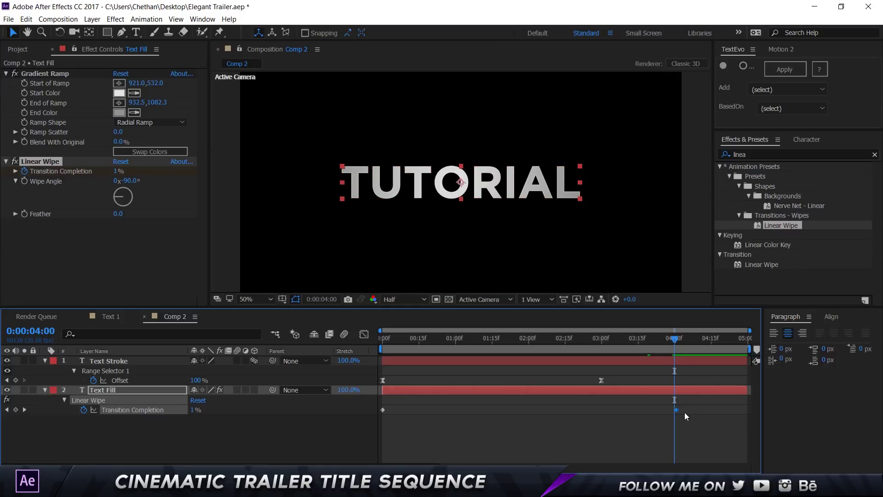
left_click_drag(707, 444, 376, 401)
- Apply Easy Ease In to the Transition Completion keyframes and scrub through the fill wipe
right_click(382, 409)
mouse_move(409, 403)
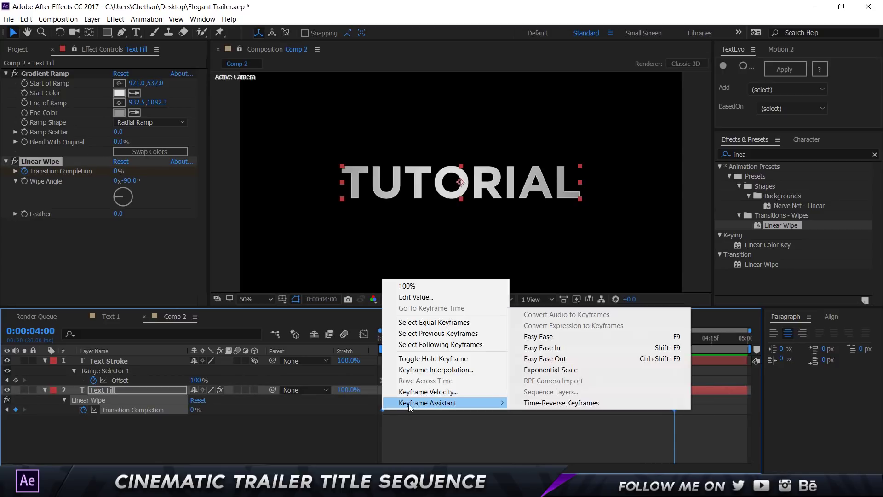
left_click(544, 348)
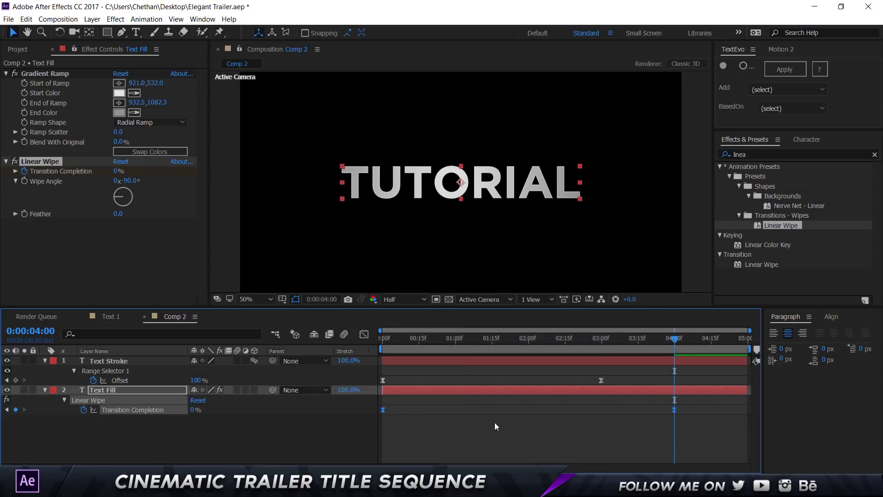
left_click(404, 339)
left_click_drag(417, 339, 496, 342)
- Set the Linear Wipe Feather to 400, preview it, then delete the Text Fill layer
left_click(119, 213)
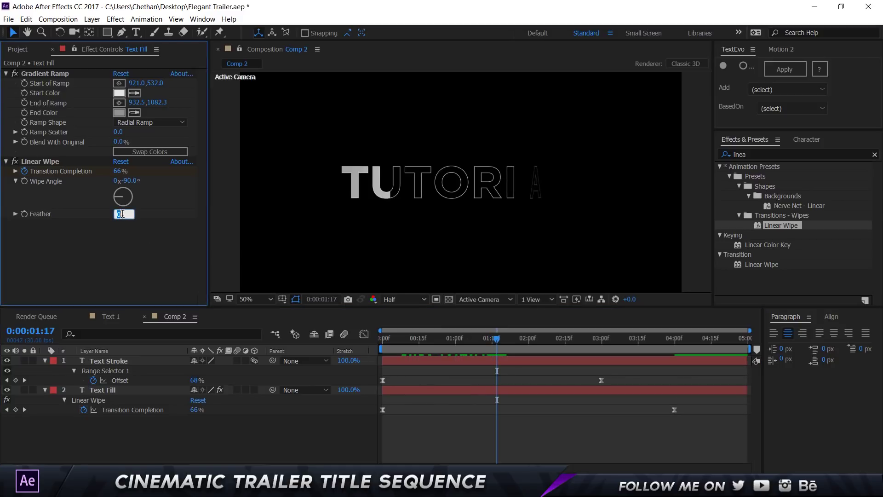
type("400")
key("Return")
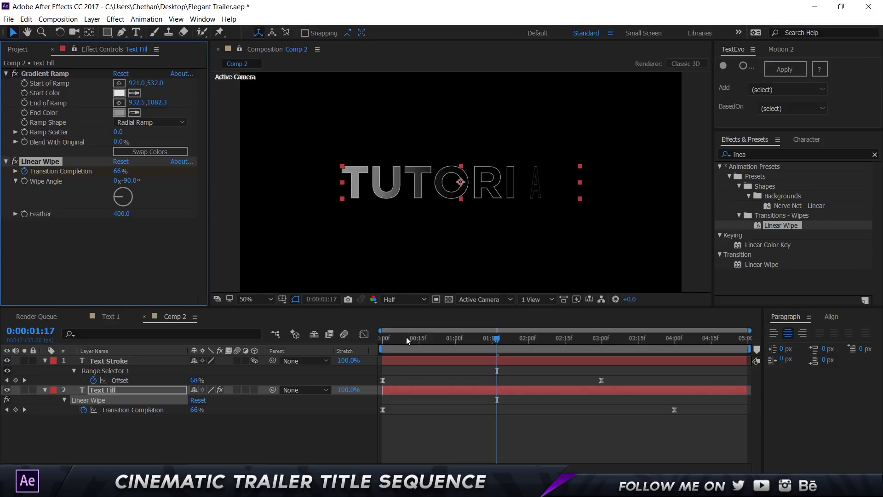
left_click_drag(406, 336, 390, 338)
key("space")
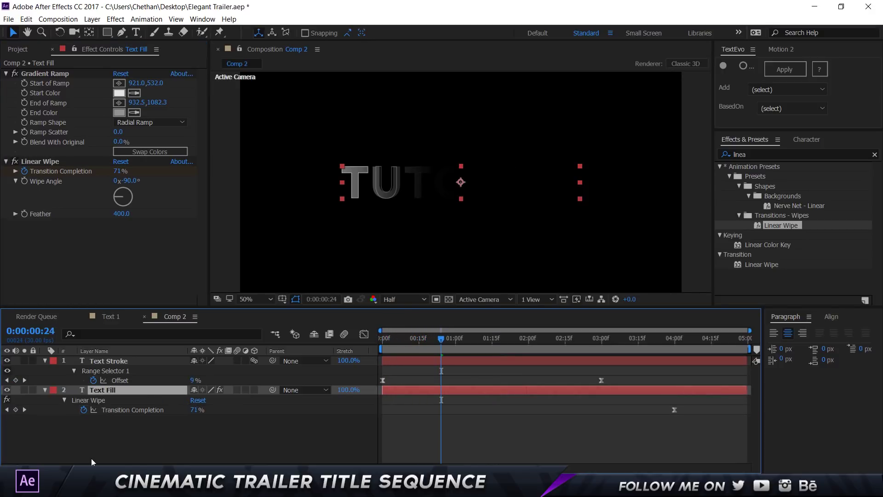
key("Delete")
- Duplicate Text Stroke and switch the copy to a white fill instead of a stroke
left_click(120, 361)
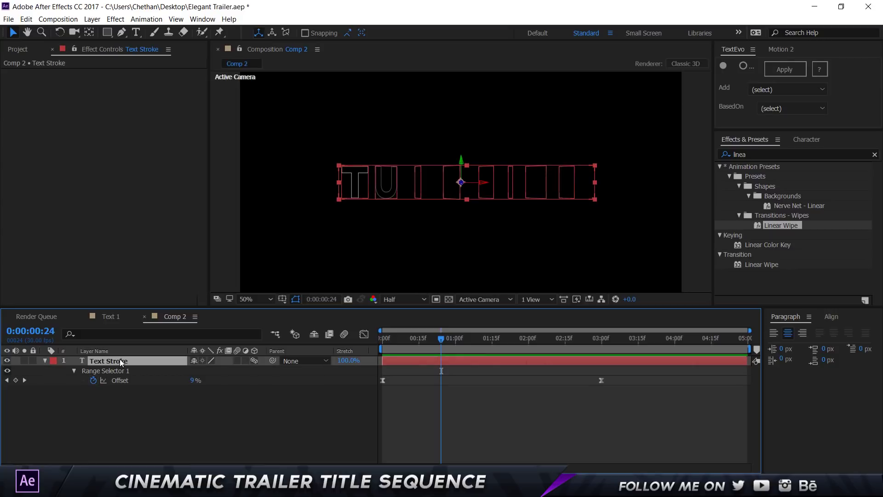
key("ctrl+d")
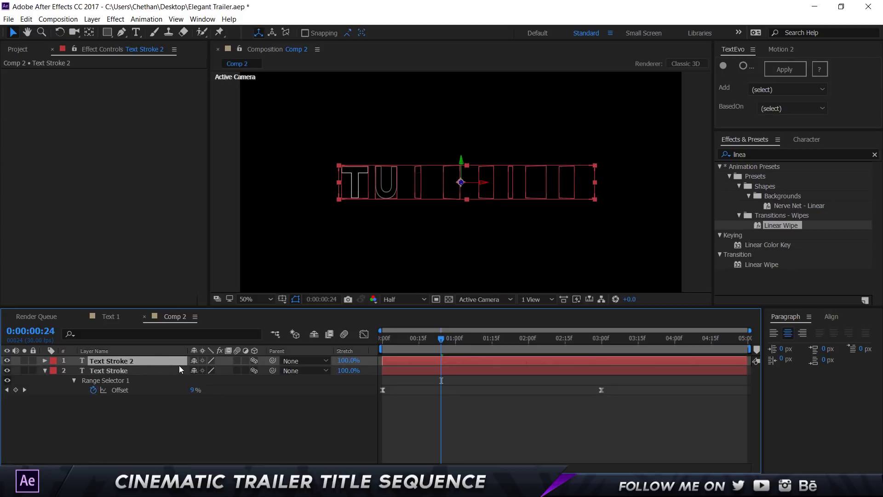
left_click(807, 139)
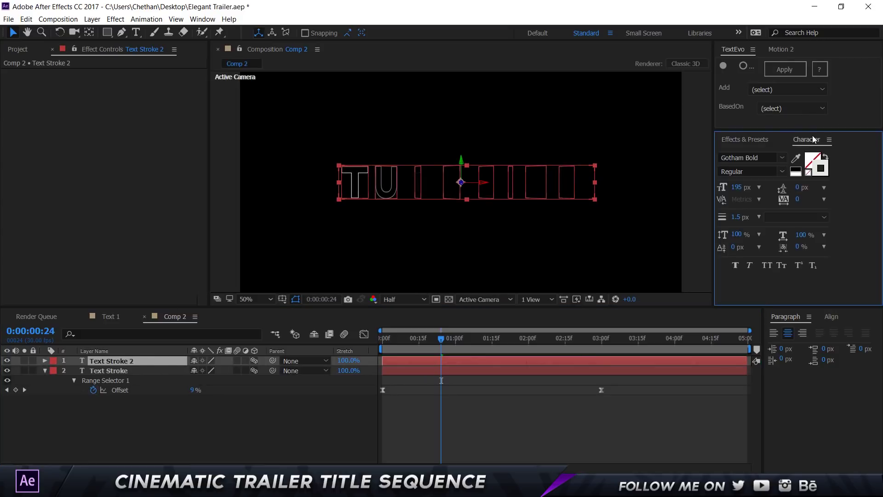
left_click(824, 158)
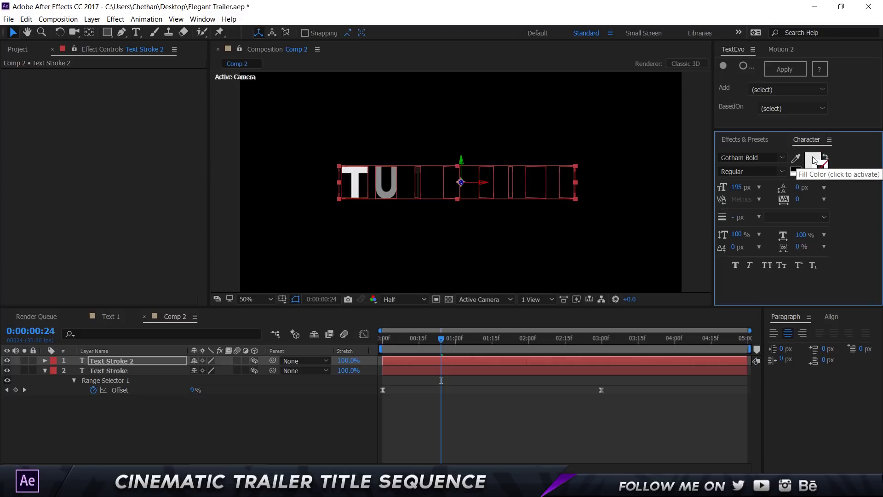
- Apply Gradient Ramp to Text Stroke 2 with a light grey E2E2E2 start colour
left_click(756, 140)
left_click(757, 153)
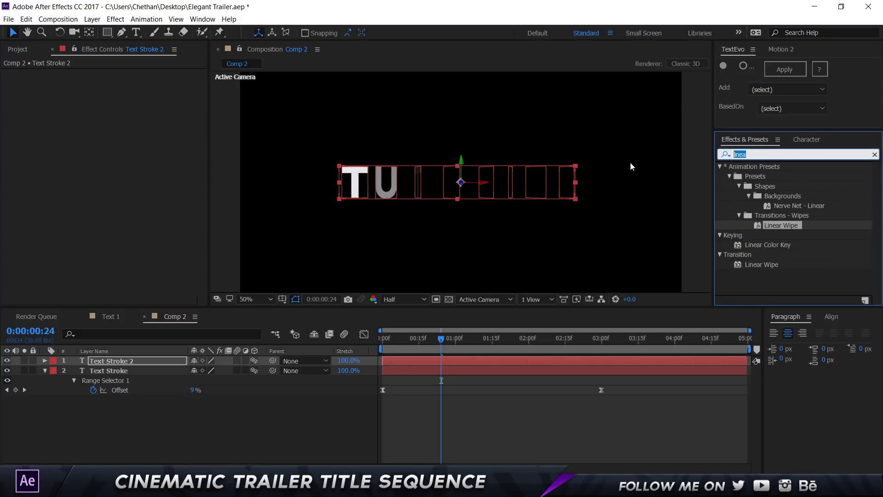
type("gra")
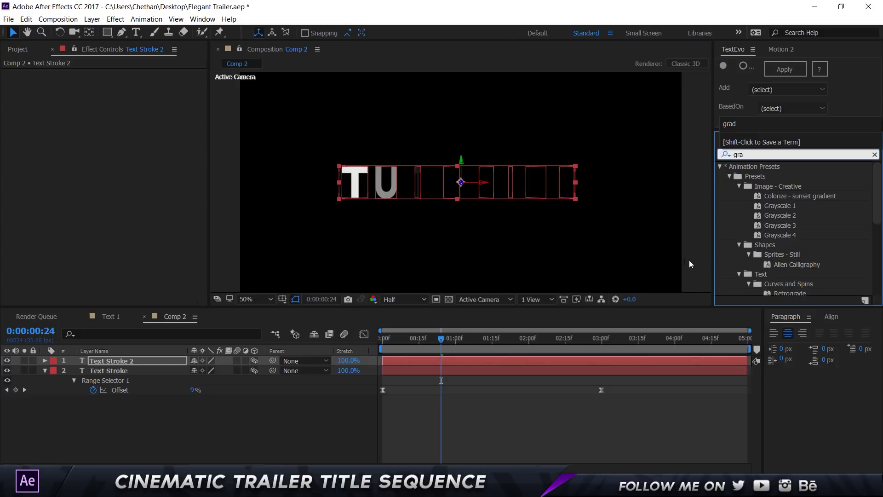
type("de")
key("BackSpace")
key("BackSpace")
key("BackSpace")
key("BackSpace")
key("BackSpace")
type("ramp")
double_click(768, 175)
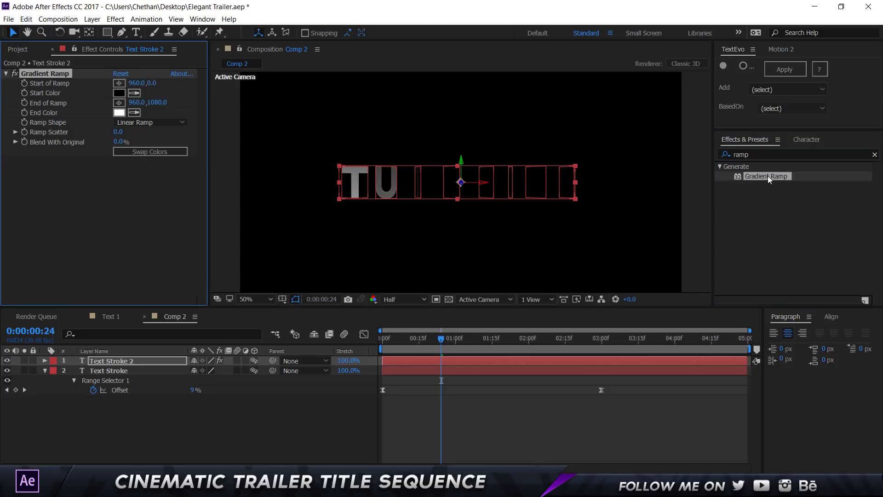
left_click(120, 93)
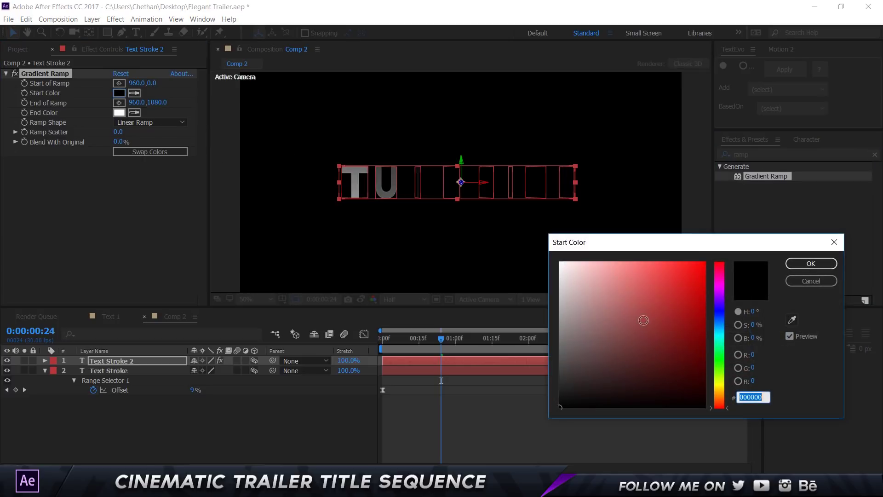
left_click_drag(643, 318, 550, 277)
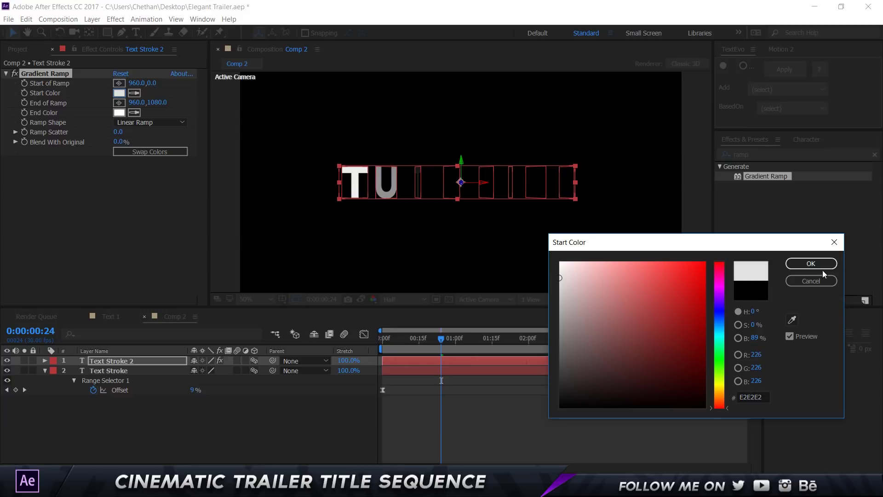
left_click(810, 263)
- Move the ramp's start point to the text centre and make the gradient radial
left_click(632, 338)
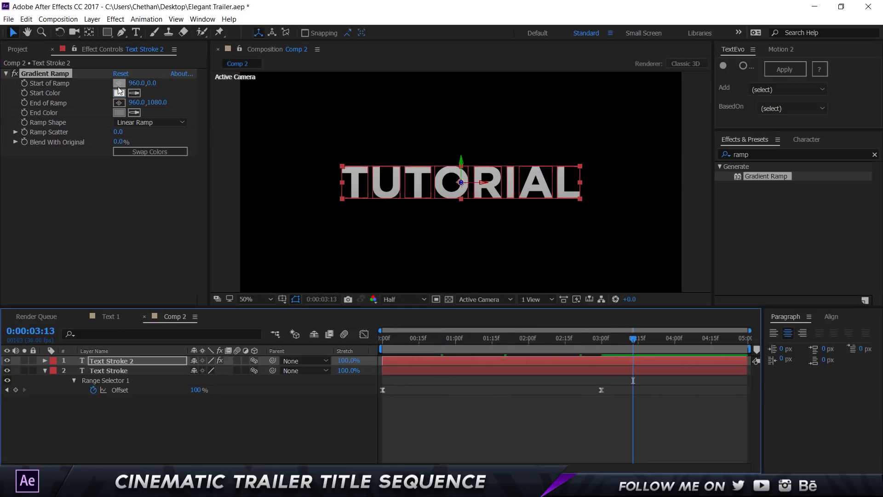
scroll(446, 127, "down", 2)
left_click_drag(461, 120, 458, 179)
left_click(151, 122)
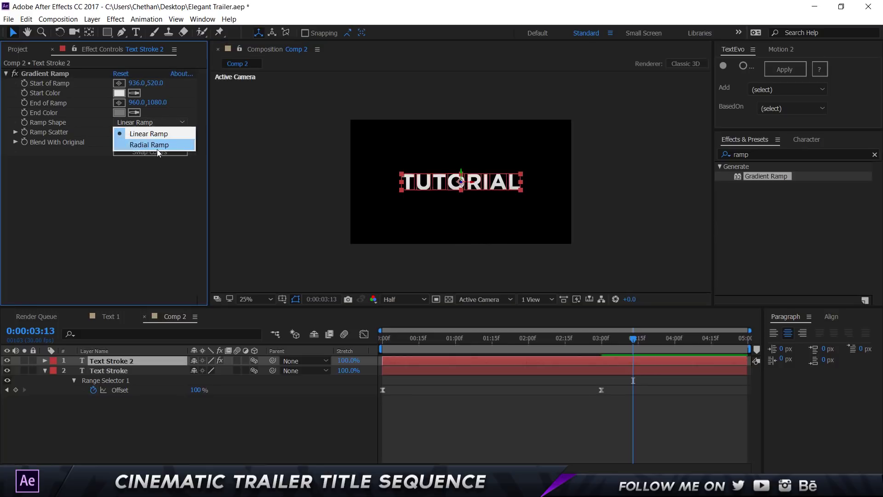
left_click(160, 145)
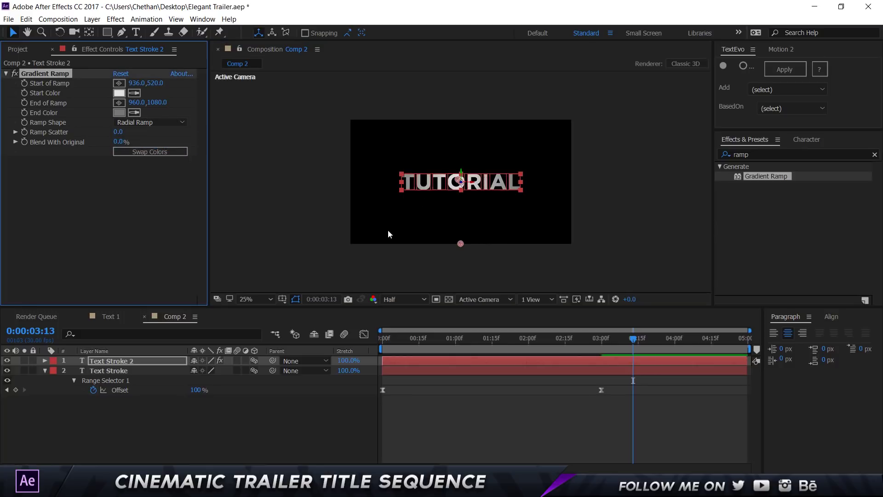
left_click(265, 300)
left_click(283, 129)
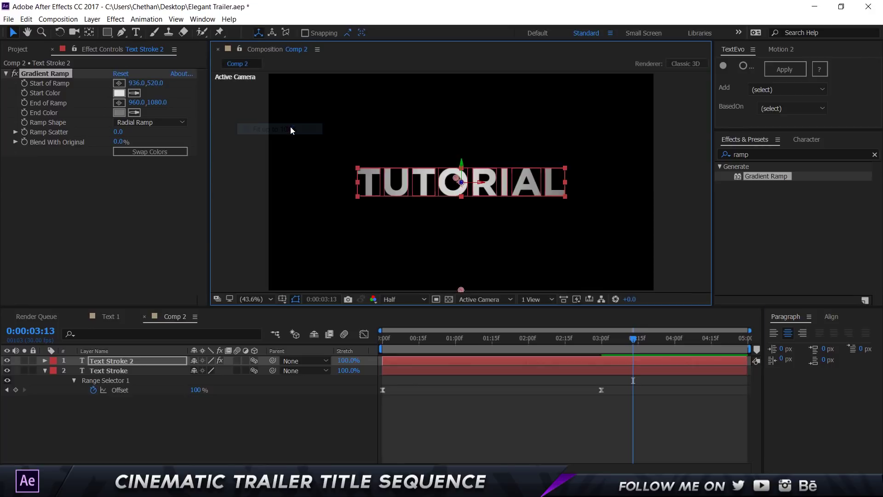
left_click(454, 338)
left_click_drag(453, 339, 363, 341)
- Apply the Linear Wipe preset to the Text Stroke 2 layer
left_click(758, 154)
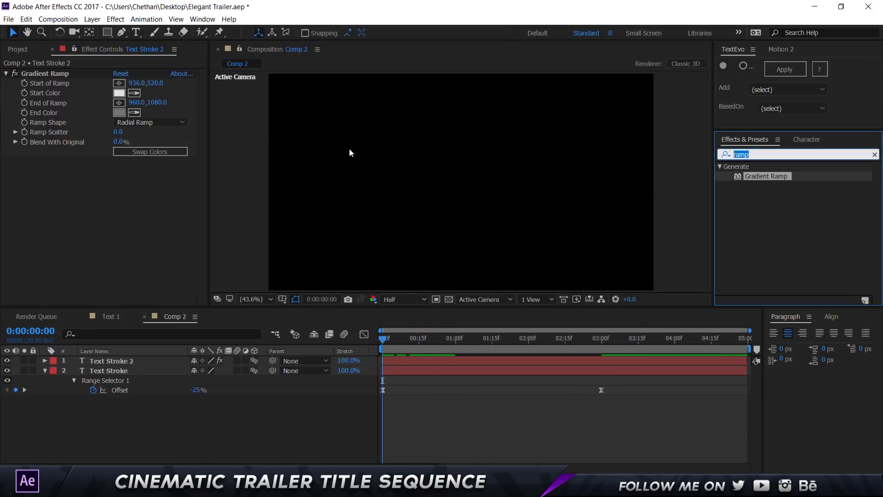
type("linear wi")
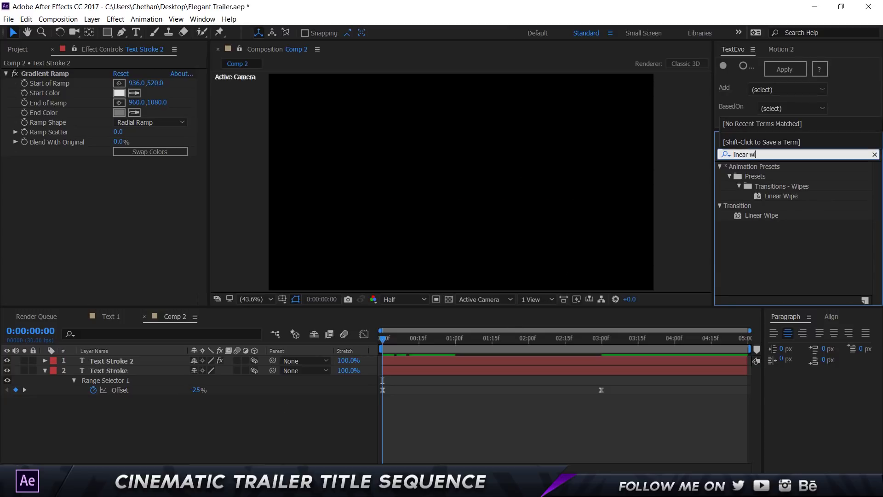
mouse_move(780, 195)
left_mouse_down()
mouse_move(143, 250)
mouse_move(132, 363)
mouse_move(117, 360)
left_mouse_up()
double_click(116, 360)
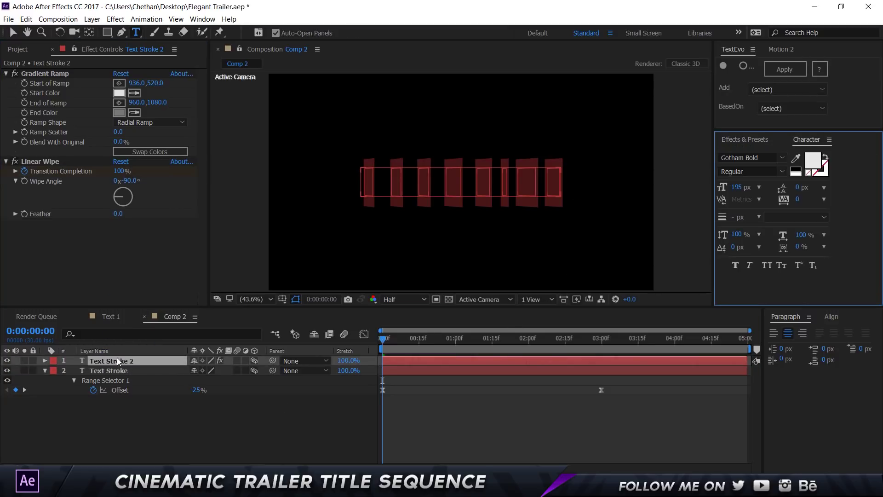
- Rename the copy Text Fill and place it beneath Text Stroke
key("Return")
key("End")
key("BackSpace")
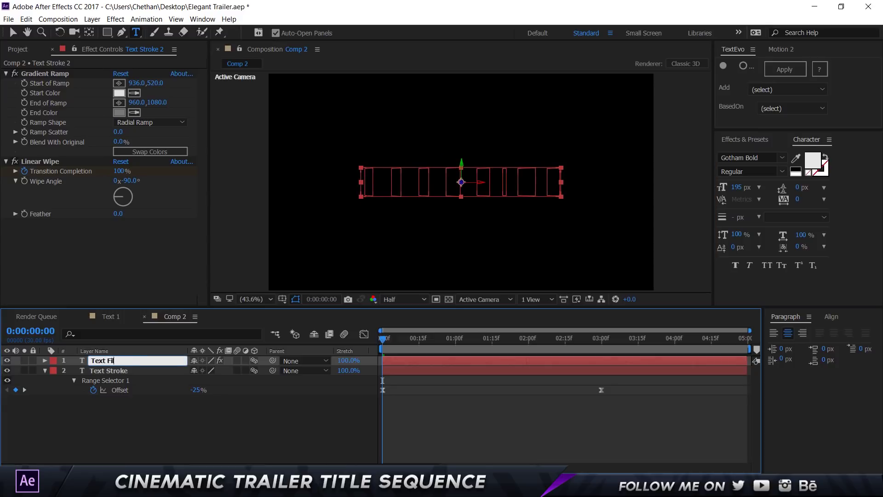
key("Return")
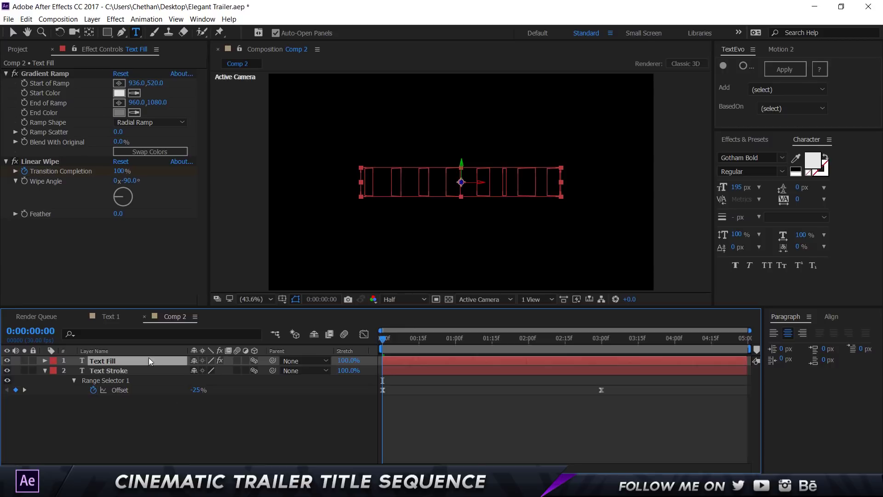
left_click_drag(145, 356, 148, 404)
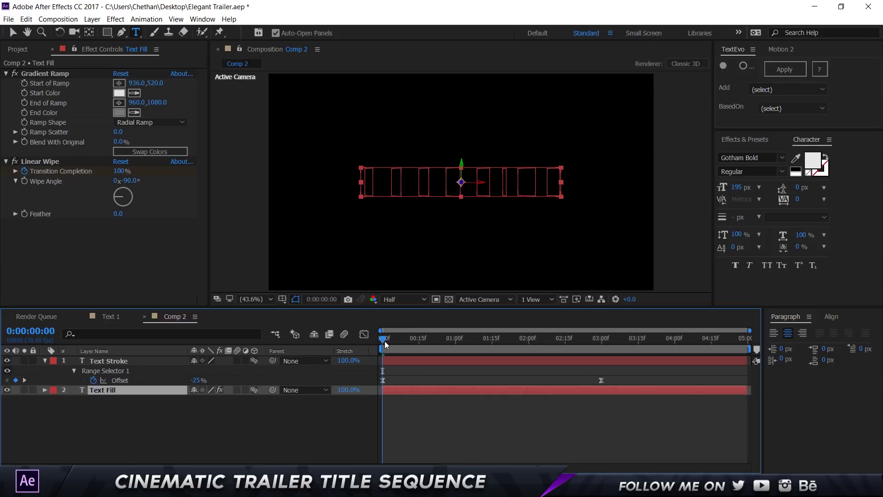
- Apply Easy Ease to both Transition Completion keyframes of Text Fill
left_click_drag(384, 341, 492, 343)
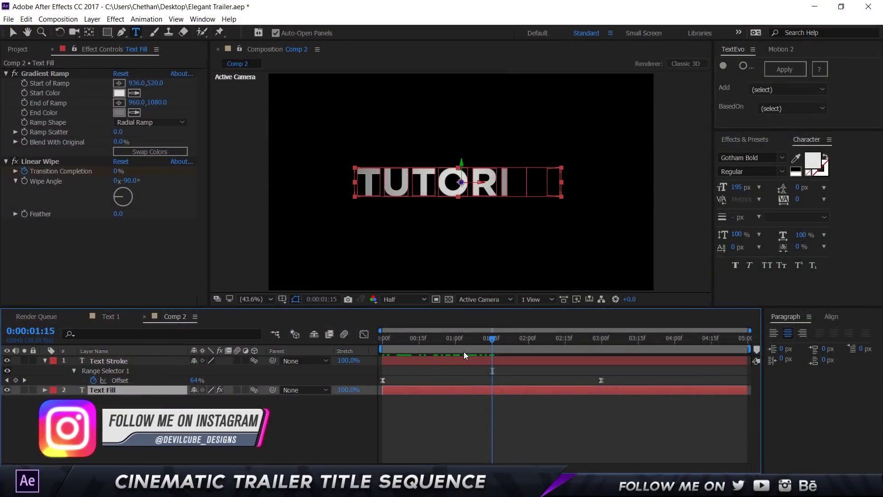
key("u")
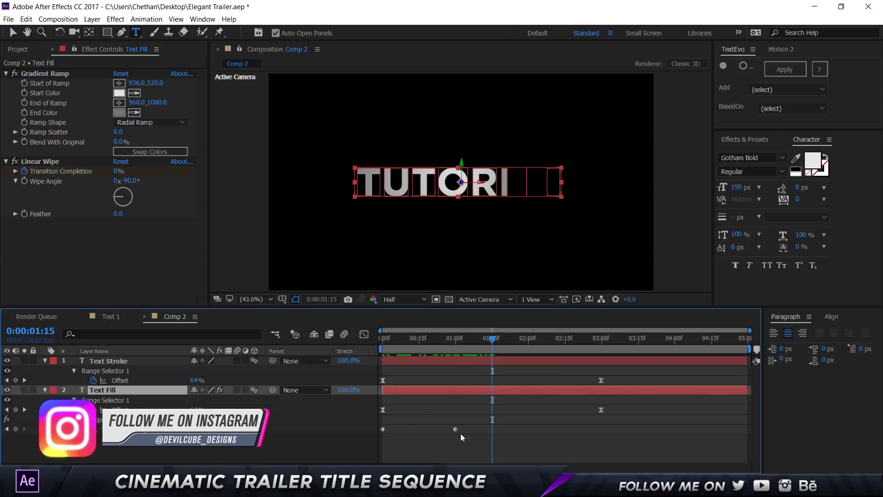
left_click_drag(462, 437, 379, 426)
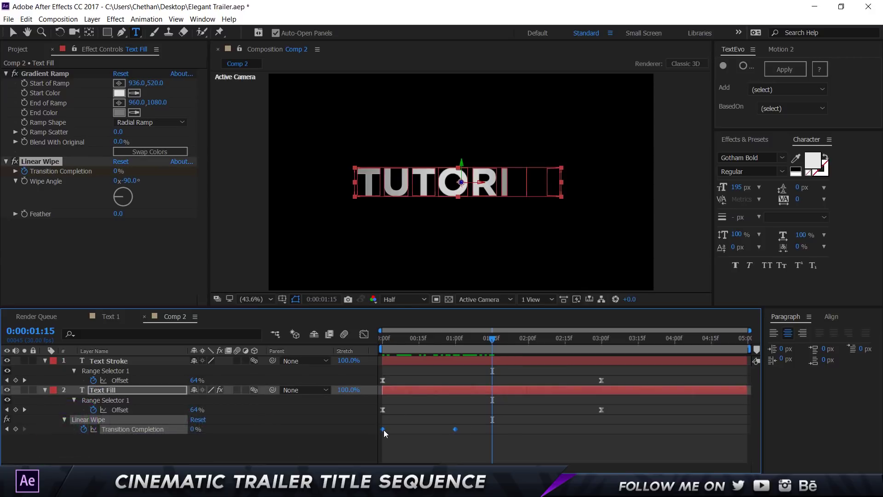
right_click(384, 429)
mouse_move(460, 422)
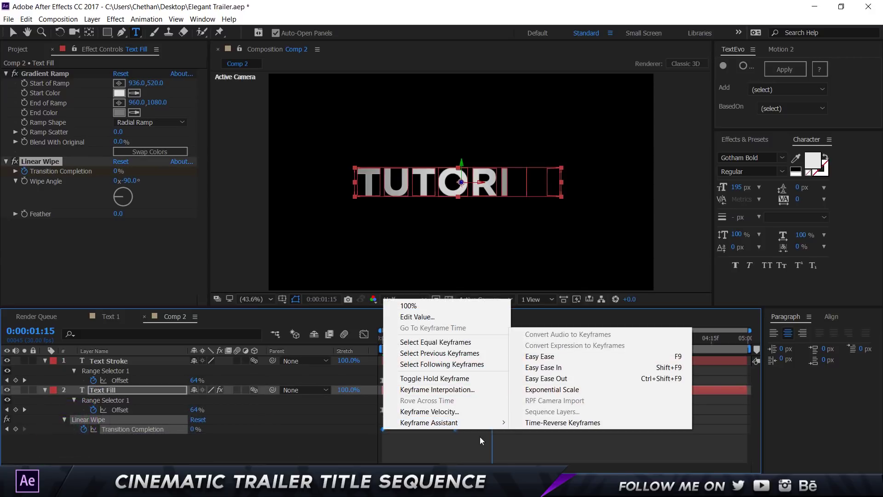
left_click(548, 357)
left_click_drag(479, 428, 613, 432)
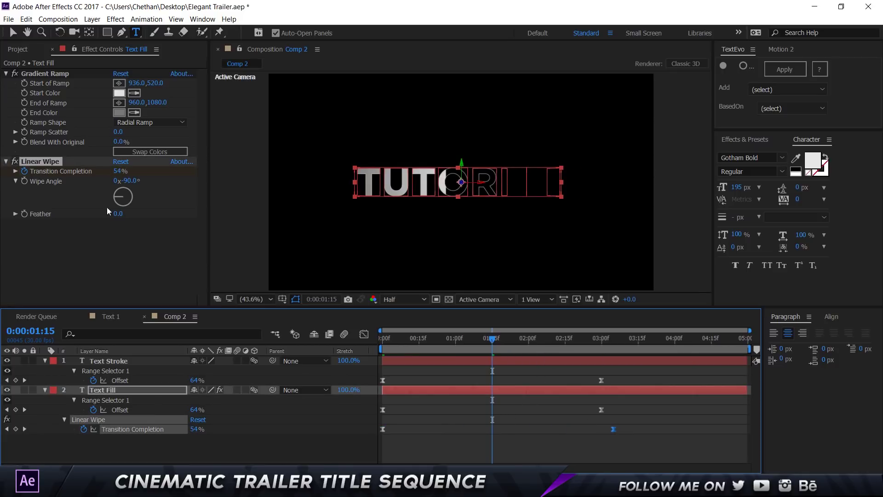
- Set the wipe Feather to 400 and shift its end keyframe to about 3:00
left_click(120, 214)
key("Return")
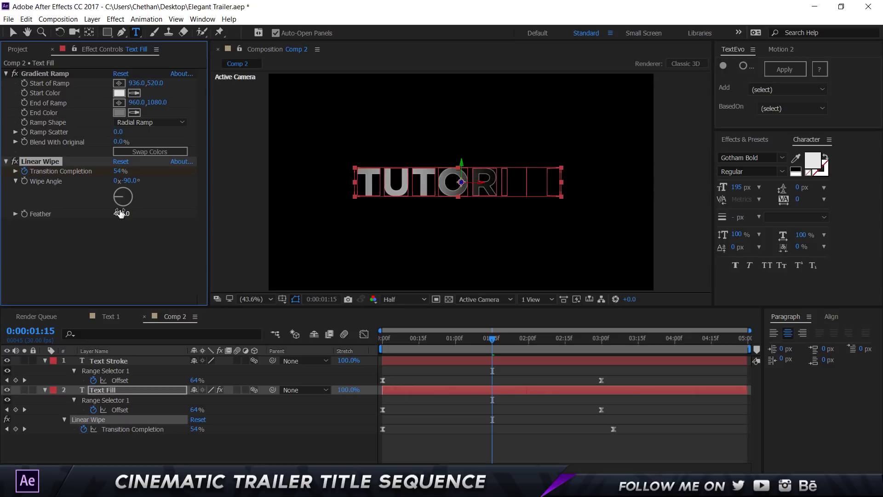
left_click_drag(492, 338, 454, 349)
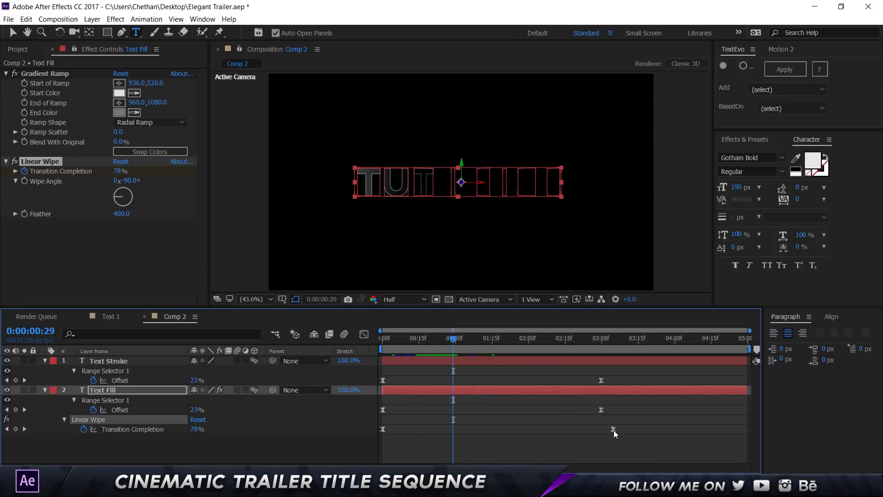
left_click_drag(613, 429, 605, 429)
key("Home")
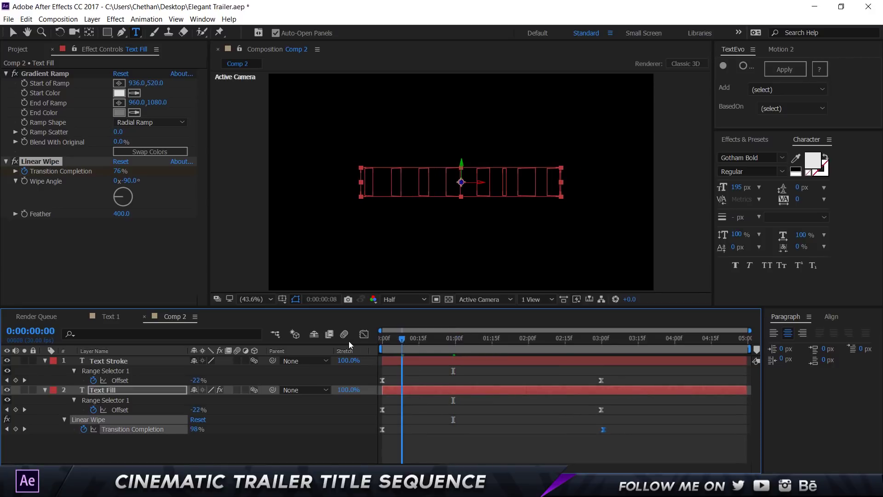
left_click(334, 432)
key("space")
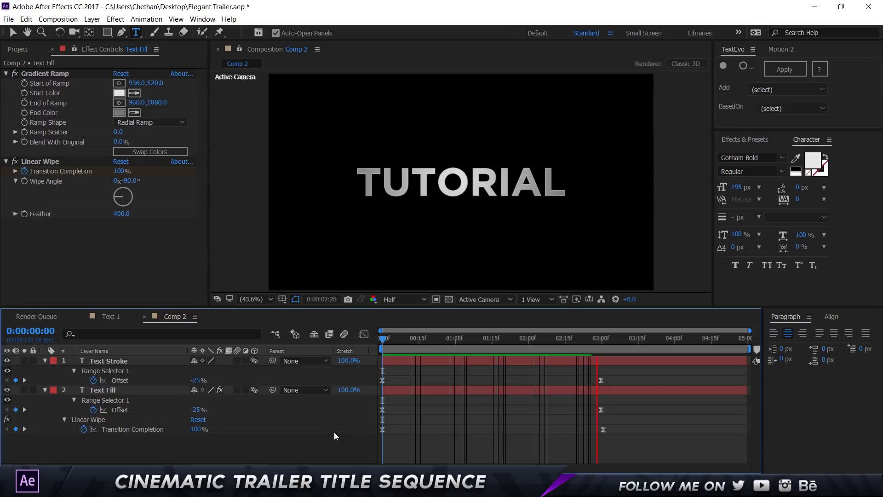
key("space")
key("space")
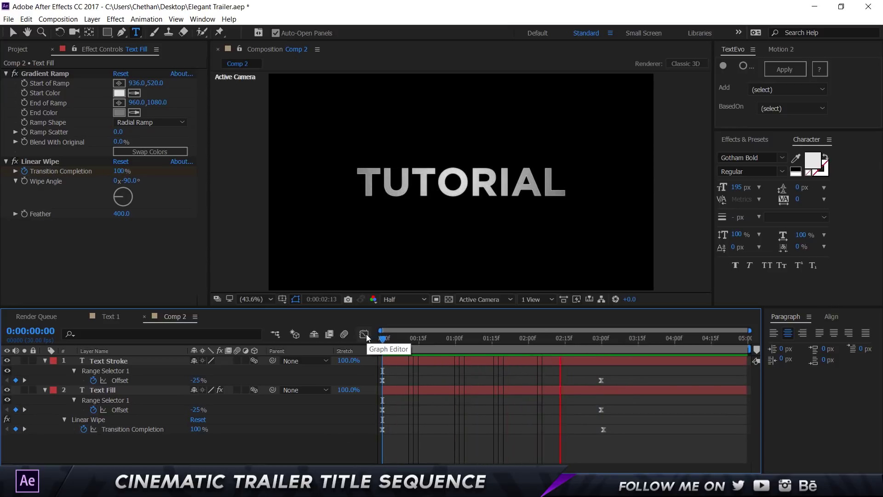
left_click_drag(401, 338, 623, 355)
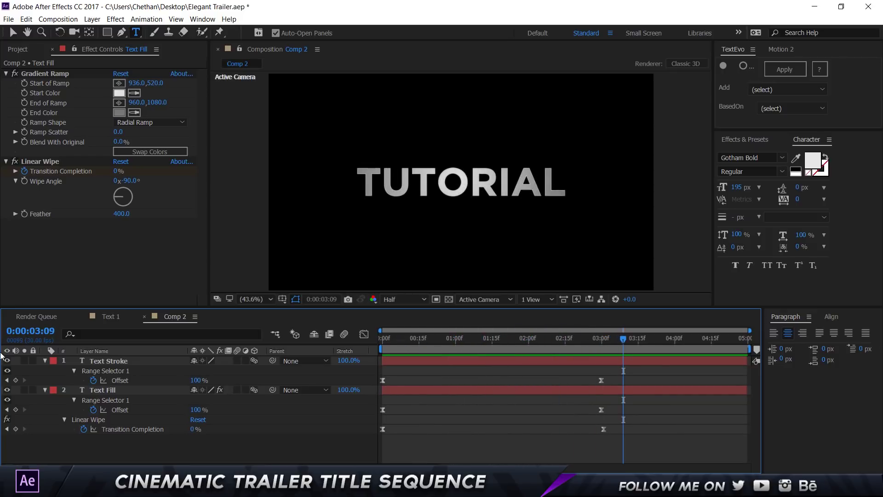
- Add a new text layer reading AFTER EFFECTS
left_click(44, 362)
left_click(46, 370)
left_click(105, 393)
right_click(121, 391)
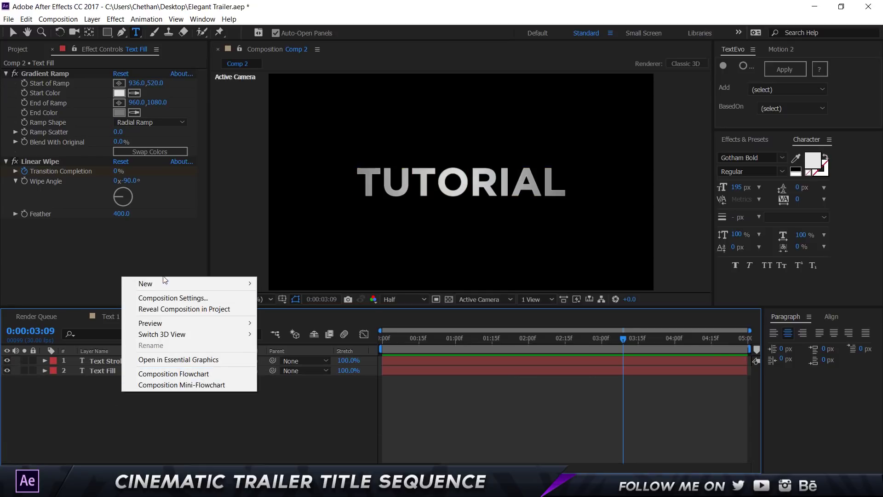
mouse_move(207, 283)
left_click(298, 299)
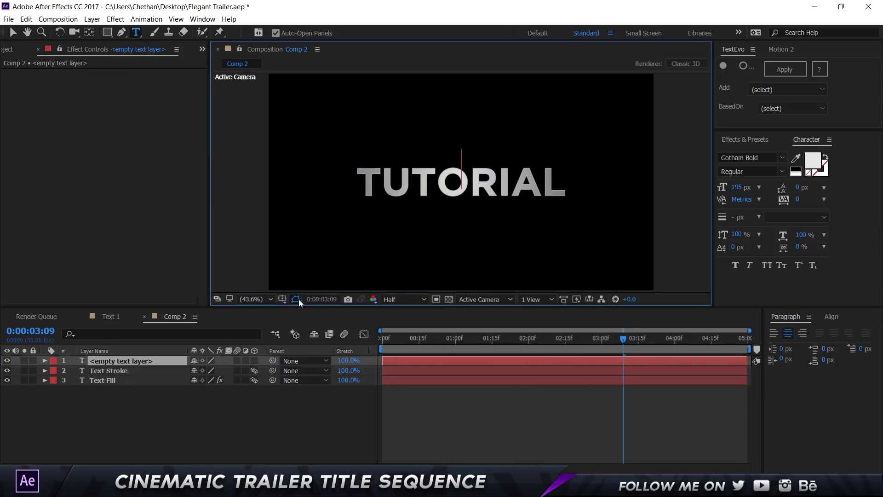
type("AFT")
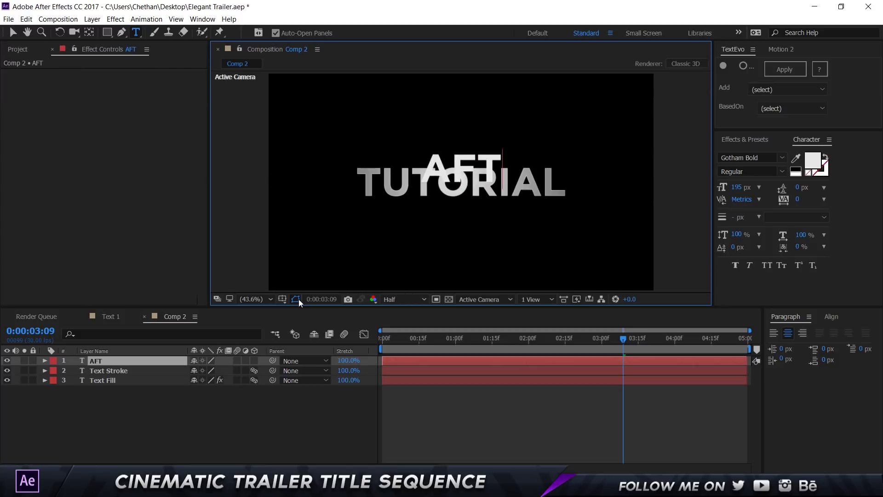
type("ER EFFECTS")
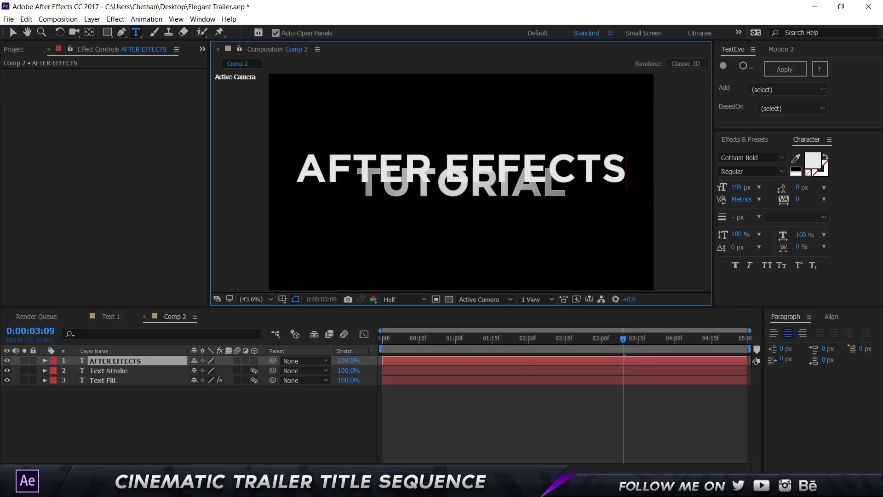
- Style AFTER EFFECTS in Gotham Book at 74 px and nudge it above TUTORIAL
key("ctrl+a")
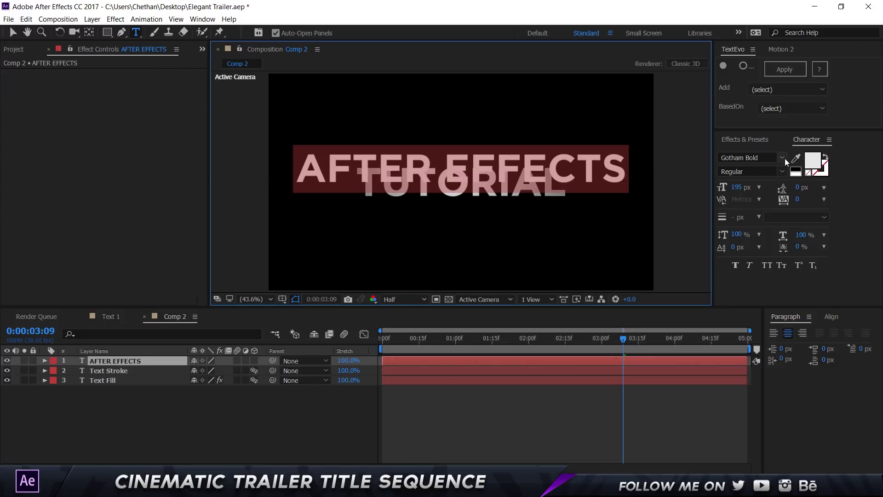
left_click(783, 158)
scroll(769, 208, "up", 2)
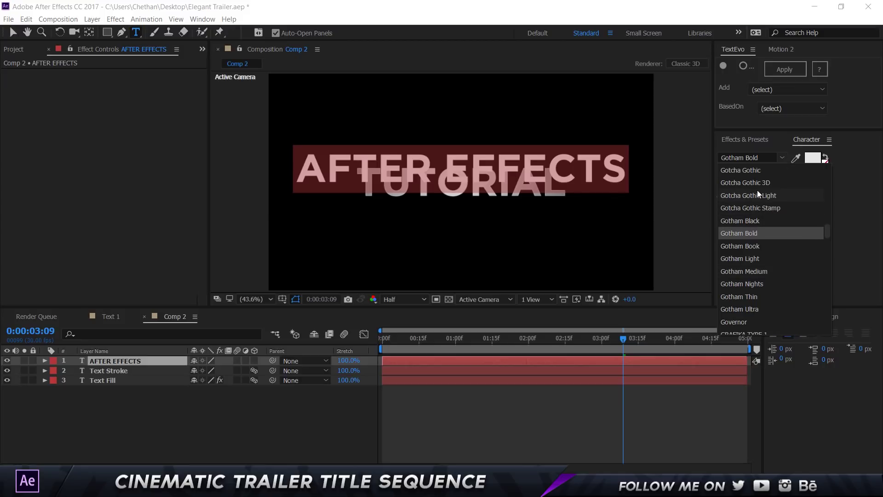
left_click(757, 246)
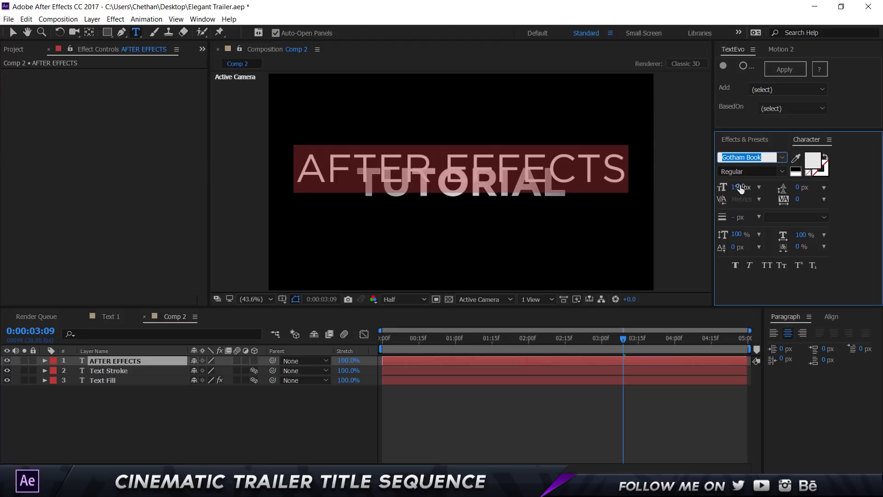
left_click_drag(737, 188, 679, 197)
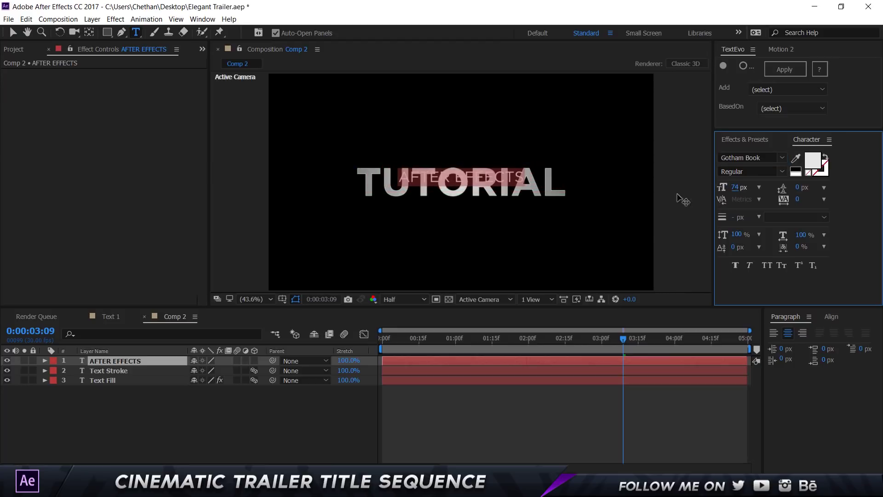
left_click(163, 421)
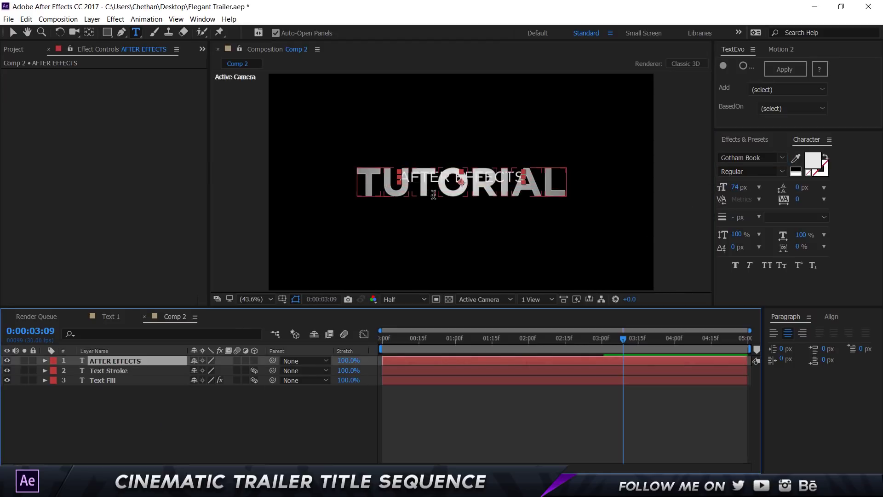
key("shift+Up")
key("shift+Up")
key("shift+Up")
key("shift+Up")
key("shift+Up")
key("shift+Up")
key("shift+Up")
key("shift+Up")
key("shift+Up")
key("shift+Up")
- Nudge all three title layers down toward centre with Title/Action Safe guides shown
key("v")
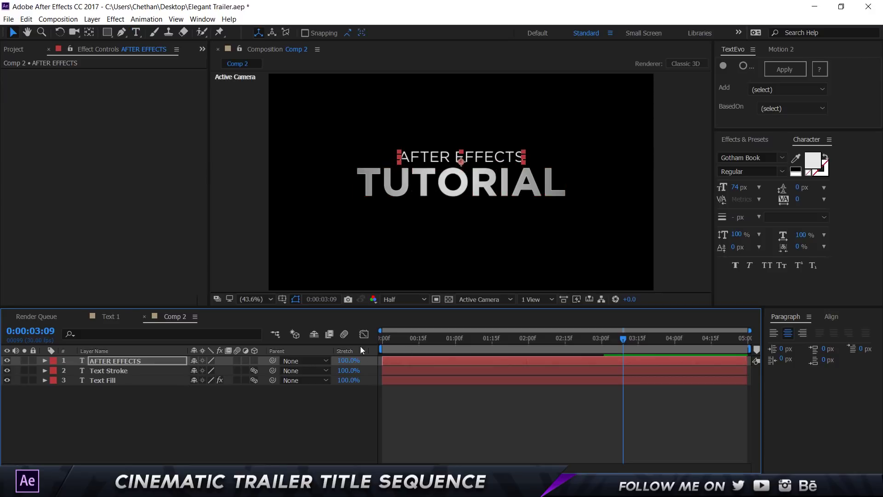
left_click(308, 400)
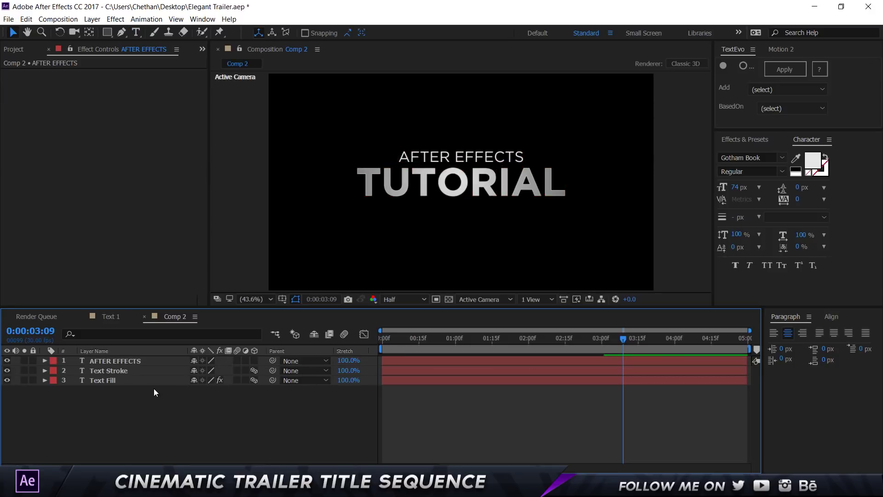
left_click(123, 362)
left_click(124, 381, "shift")
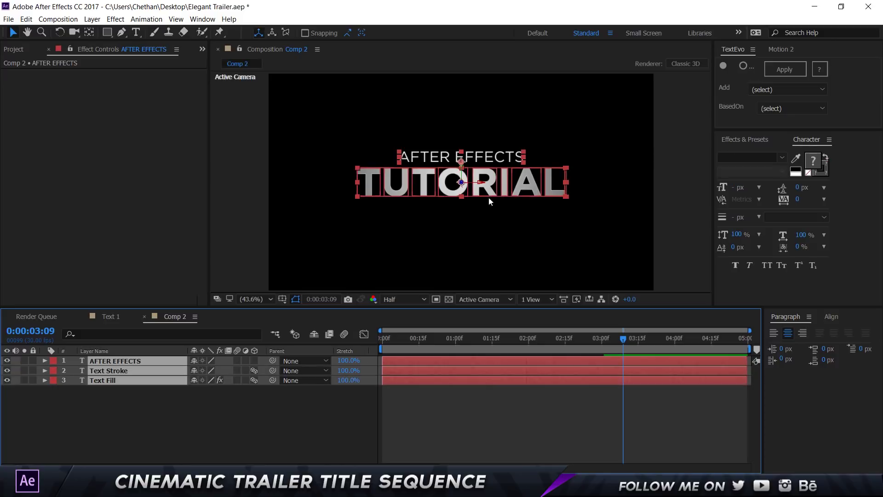
left_click(485, 161)
key("shift+Down")
key("shift+Down")
key("shift+Down")
key("shift+Down")
key("shift+Down")
key("shift+Down")
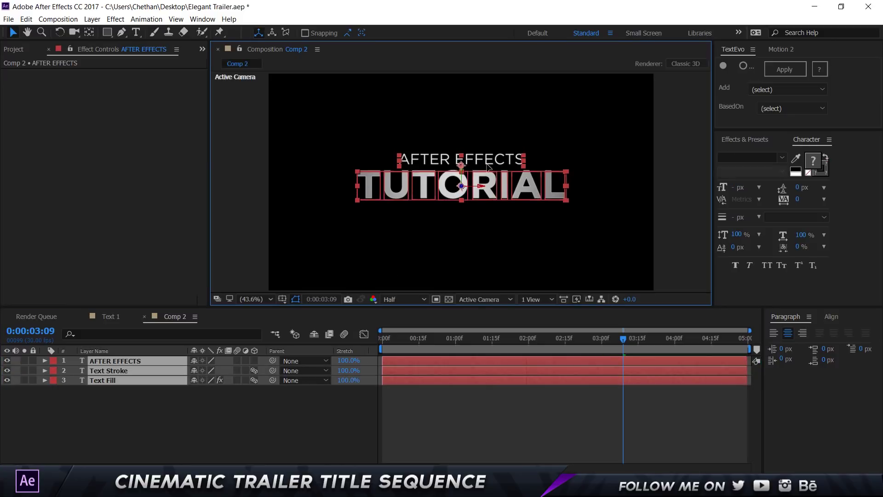
left_click(283, 299)
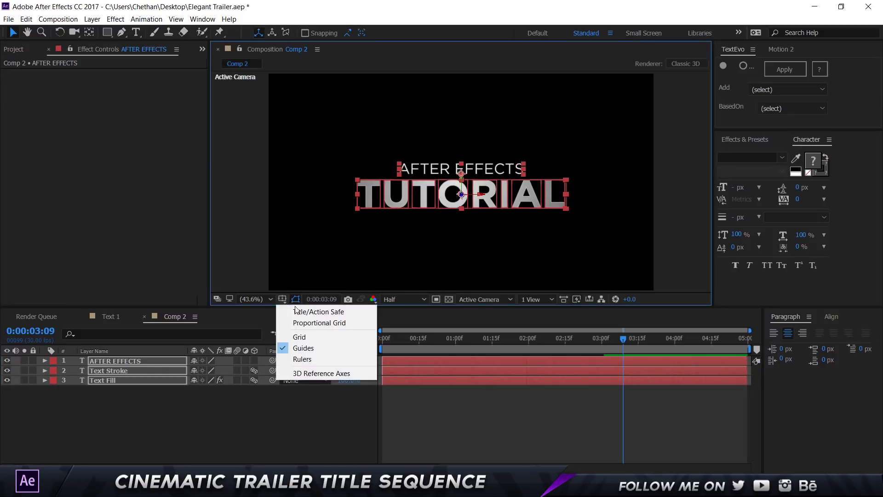
left_click(300, 309)
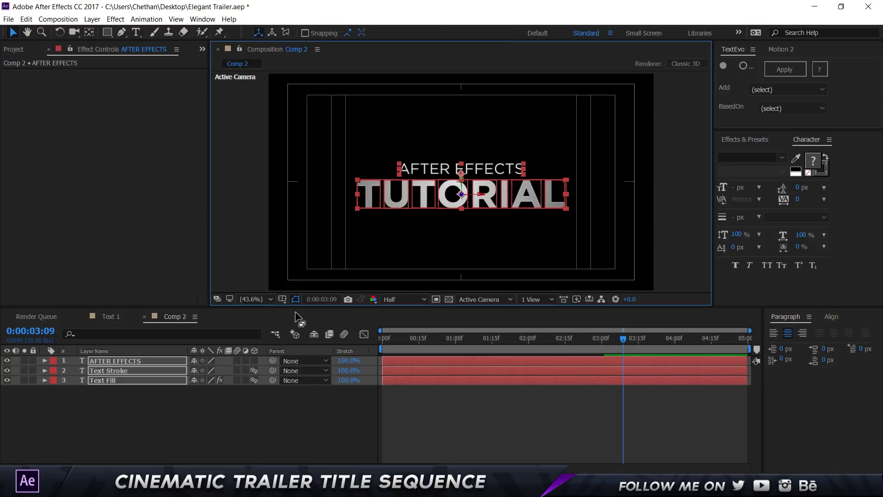
key("Down")
key("Down")
key("Down")
key("Down")
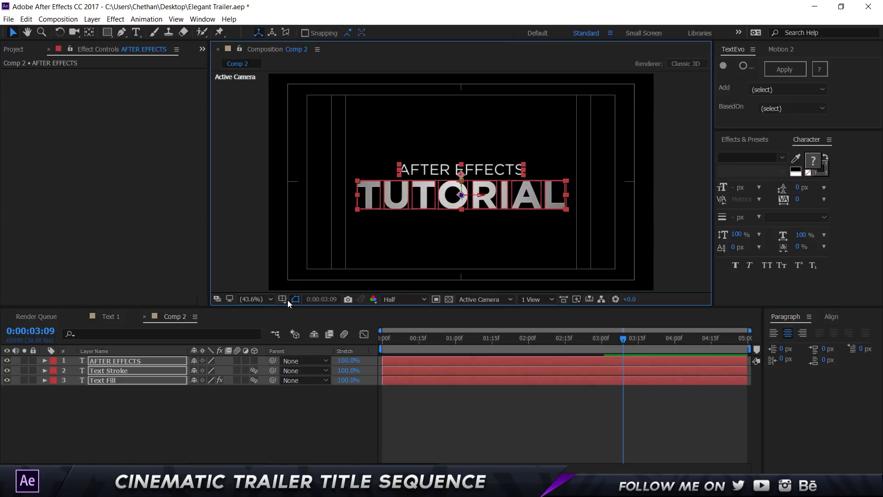
- Hide the safe guides and trim the AFTER EFFECTS layer's in-point with Alt+[
left_click(286, 300)
left_click(299, 311)
left_click(274, 440)
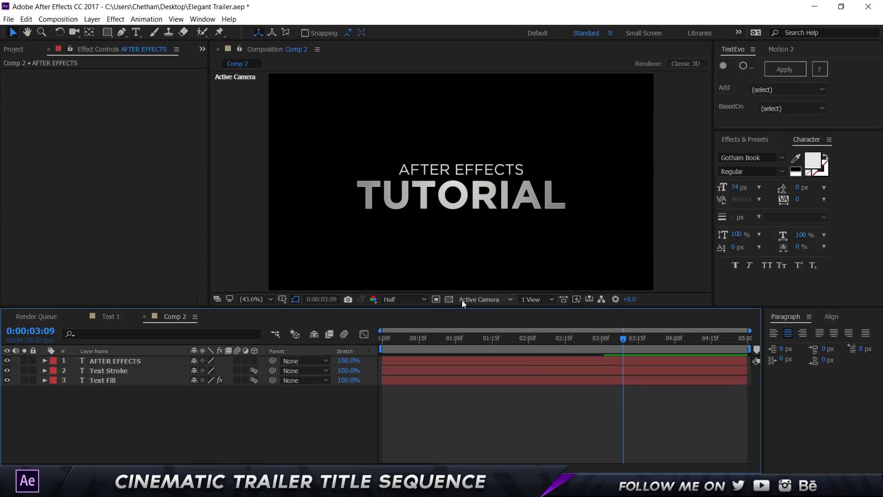
left_click_drag(380, 339, 415, 350)
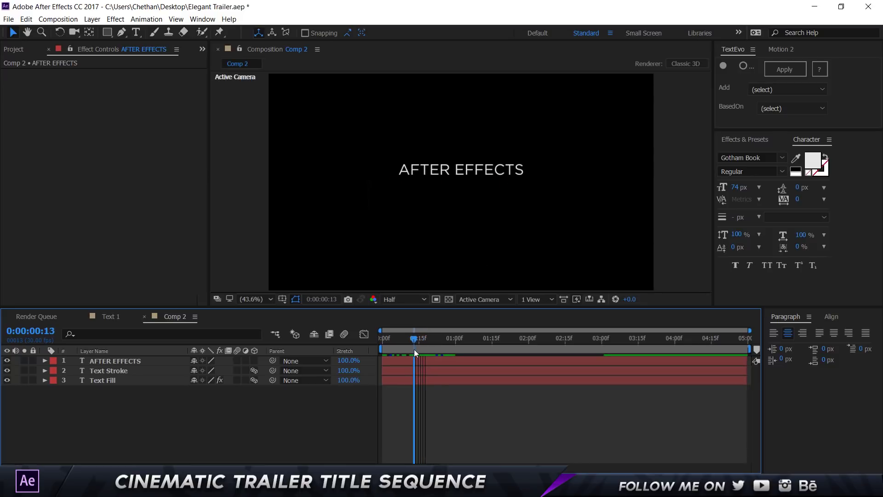
left_click(406, 360)
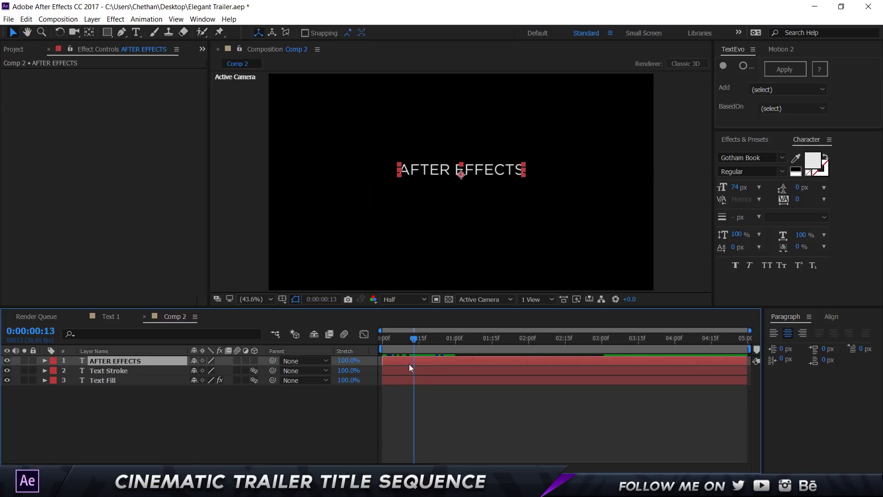
key("alt+bracketleft")
- Fine-tune when the AFTER EFFECTS layer starts and preview its entrance
left_click_drag(413, 337, 366, 343)
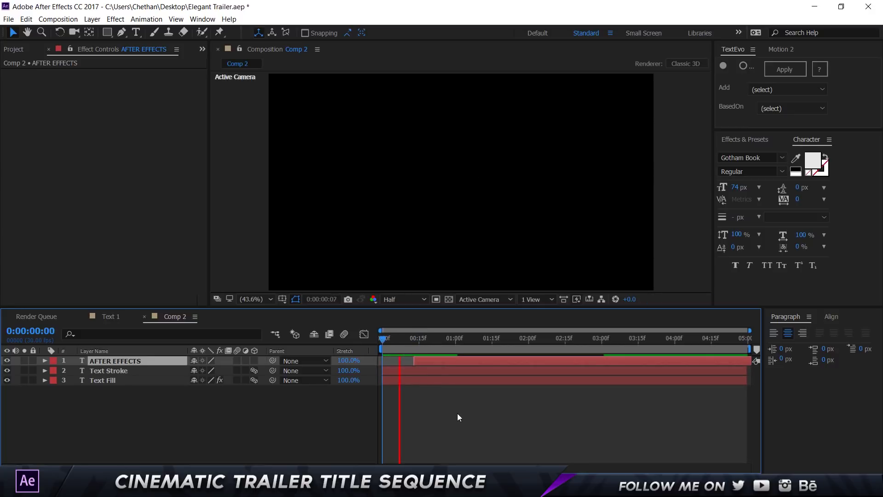
left_click(409, 339)
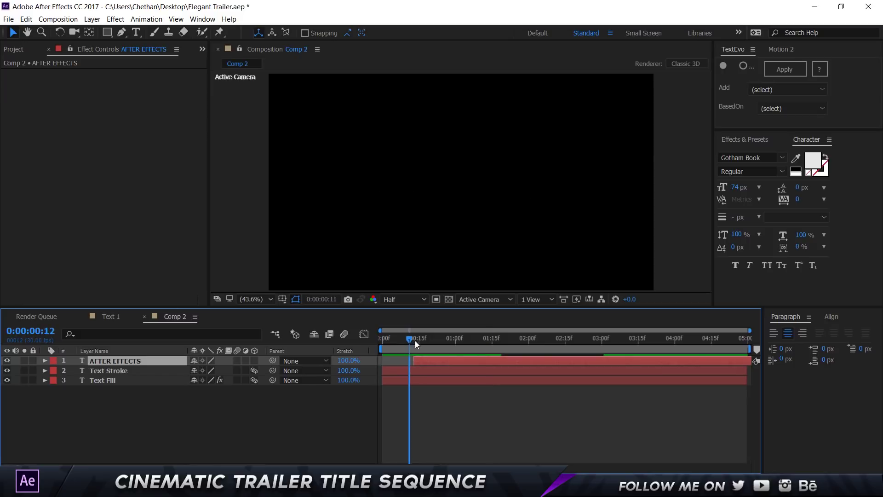
left_click_drag(414, 340, 423, 363)
left_click(406, 339)
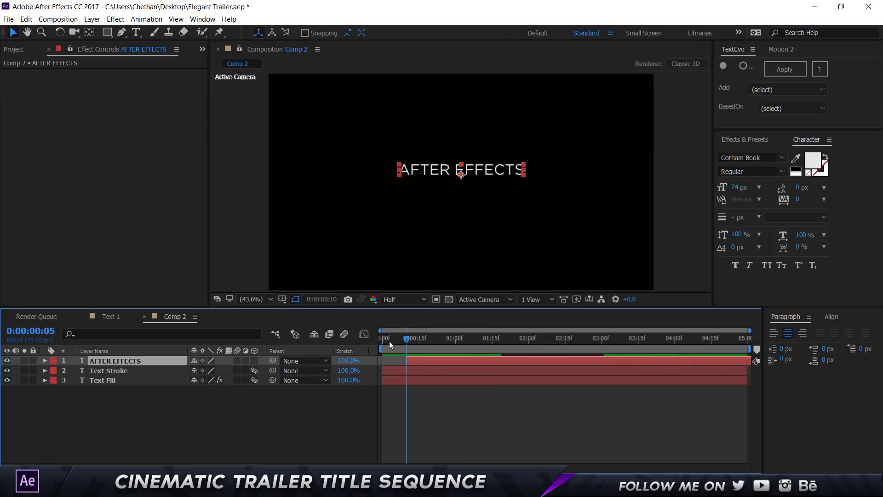
left_click(388, 341)
left_click_drag(424, 361, 428, 361)
key("space")
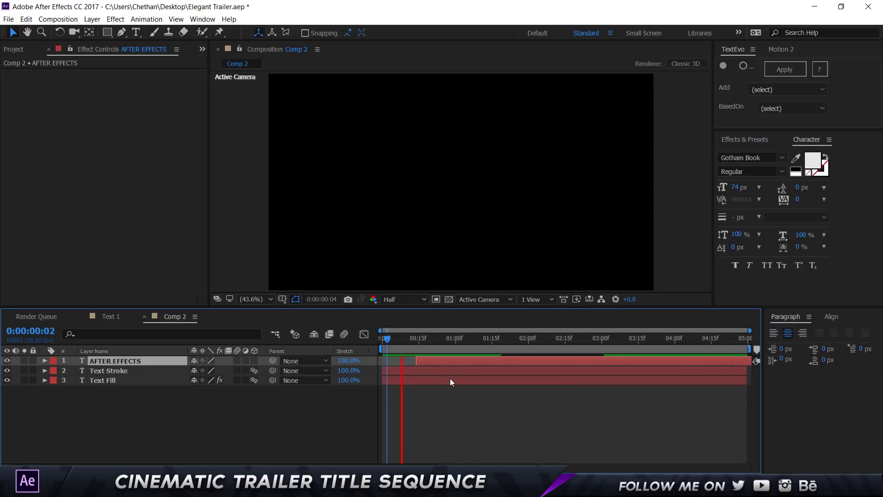
left_click(394, 339)
key("space")
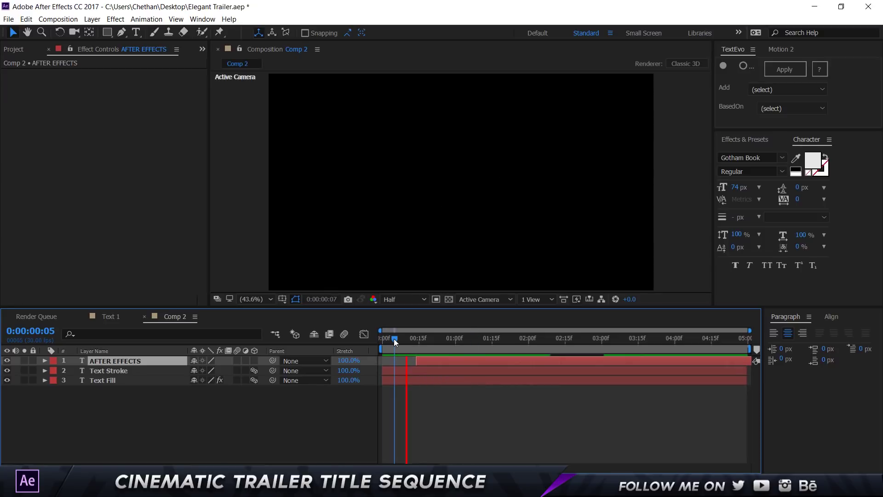
left_click_drag(394, 339, 545, 339)
- Add a Tracking animator to the Text Fill layer
left_click(341, 423)
left_click(126, 379)
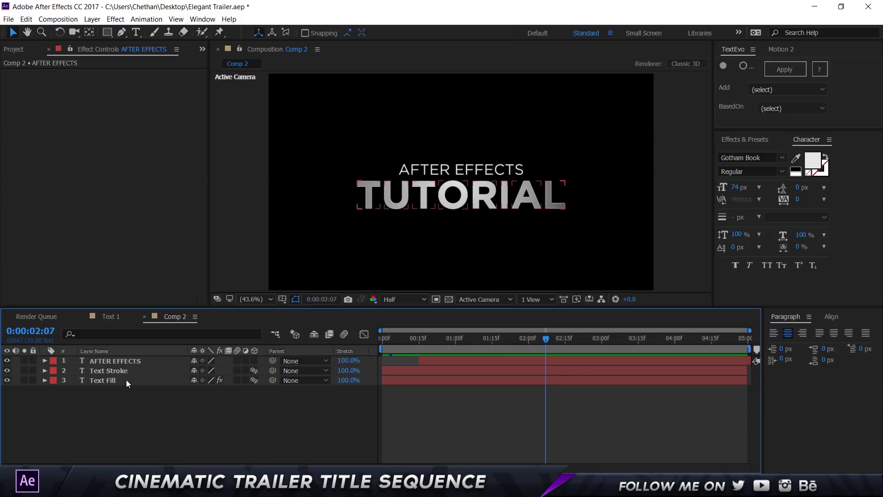
left_click(599, 214)
left_click(757, 140)
key("ctrl+f")
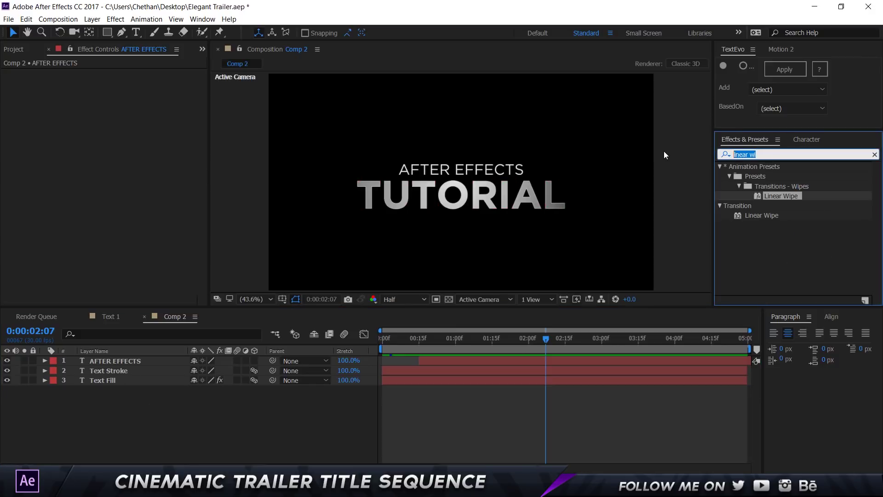
left_click(82, 404)
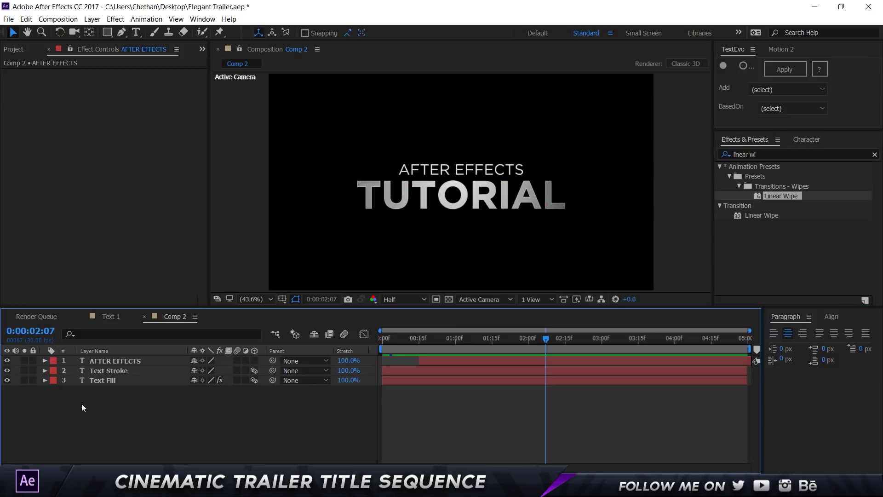
left_click(45, 380)
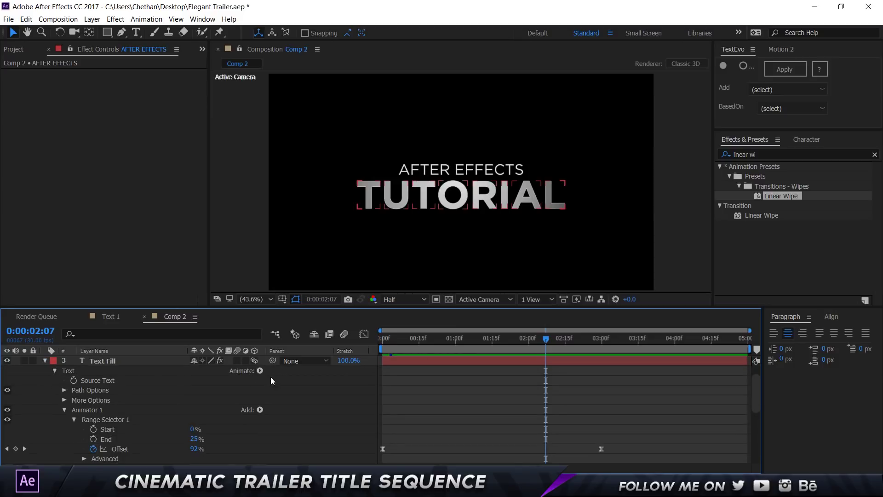
left_click(259, 371)
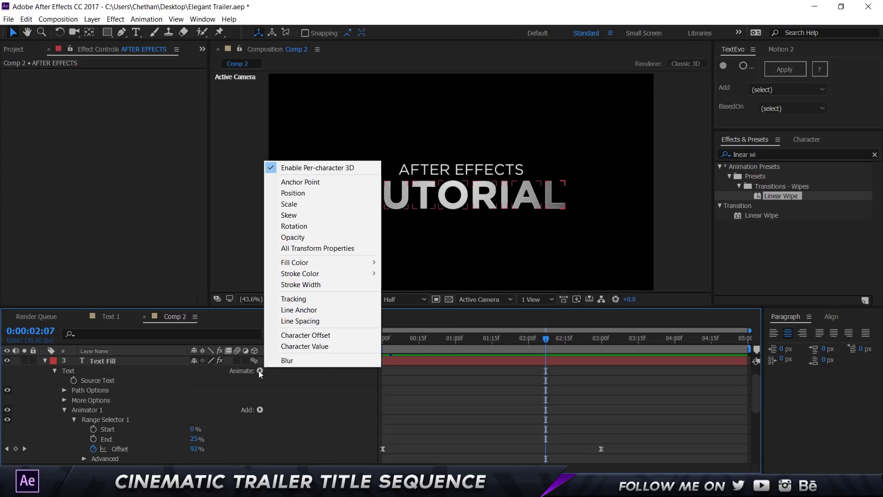
left_click(293, 295)
- Keyframe Tracking Amount at 10 at the start and 0 at 3:01
scroll(152, 405, "down", 2)
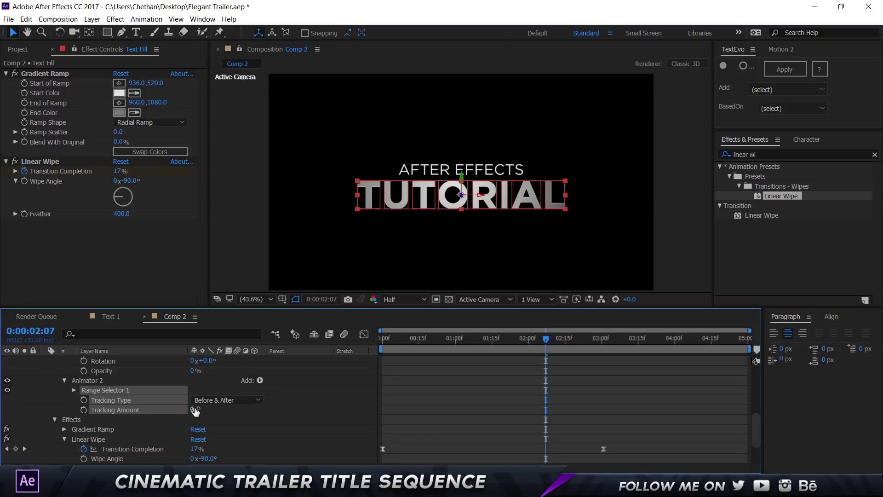
mouse_move(196, 408)
left_mouse_down()
mouse_move(217, 409)
mouse_move(195, 410)
mouse_move(203, 412)
left_mouse_up()
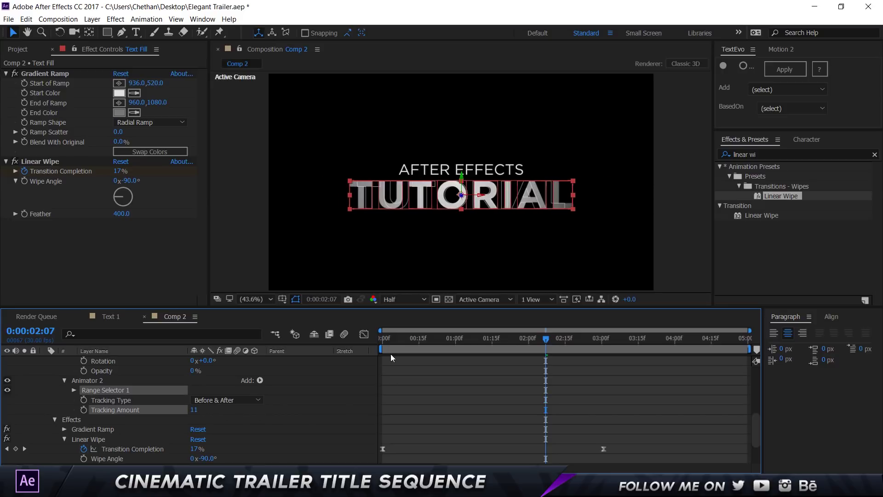
left_click_drag(392, 341, 360, 343)
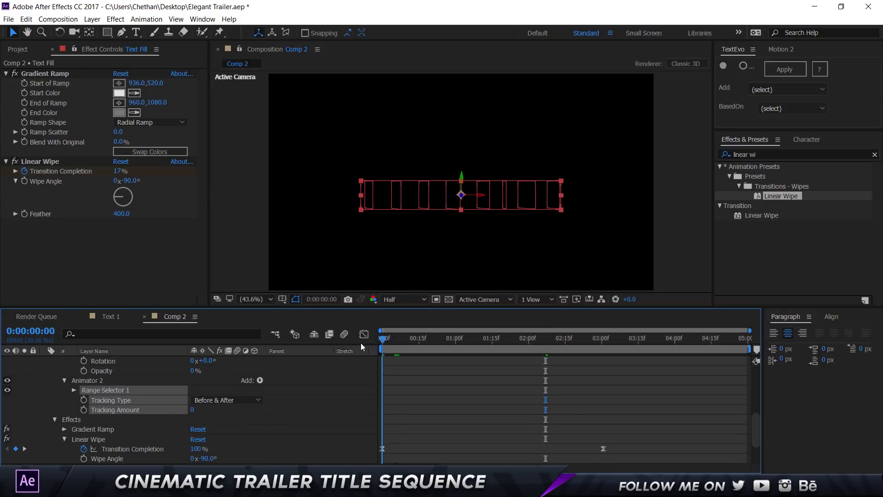
left_click(195, 409)
type("1")
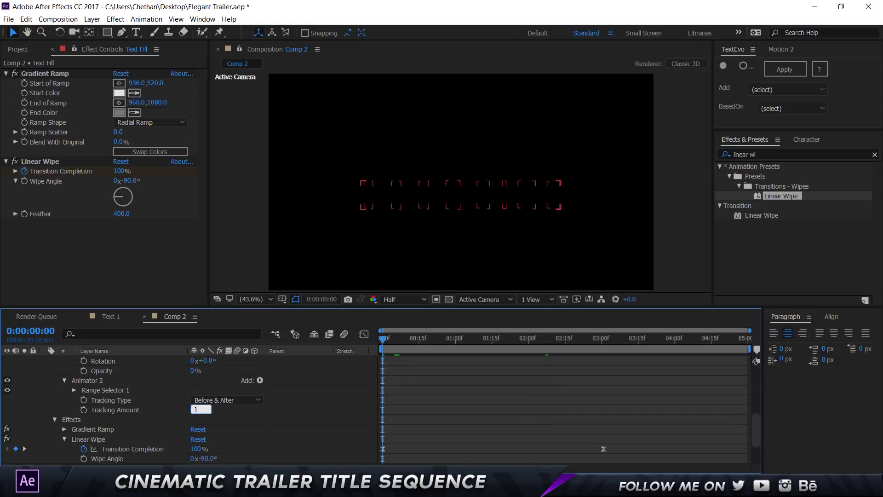
key("Return")
left_click(83, 409)
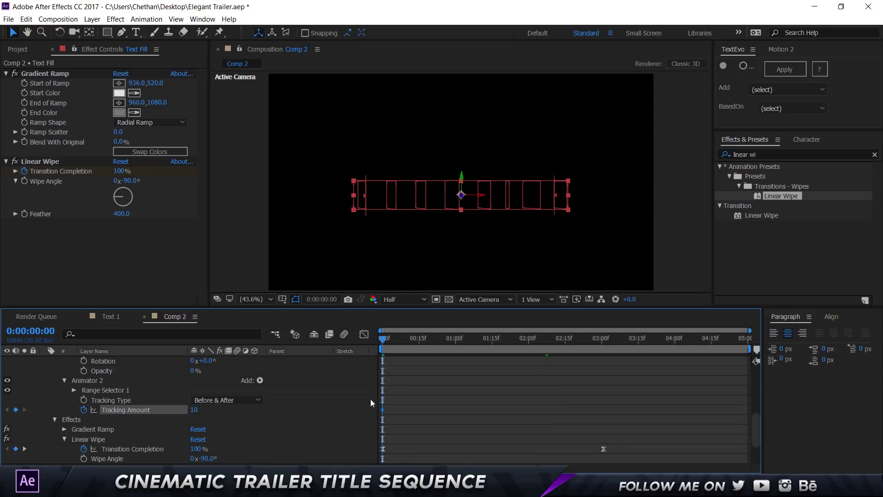
left_click_drag(415, 333, 603, 354)
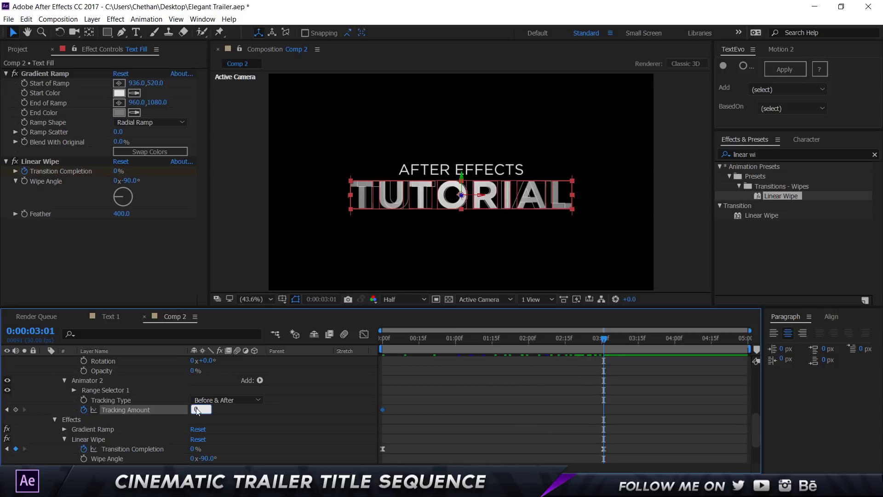
key("Return")
left_click(100, 379)
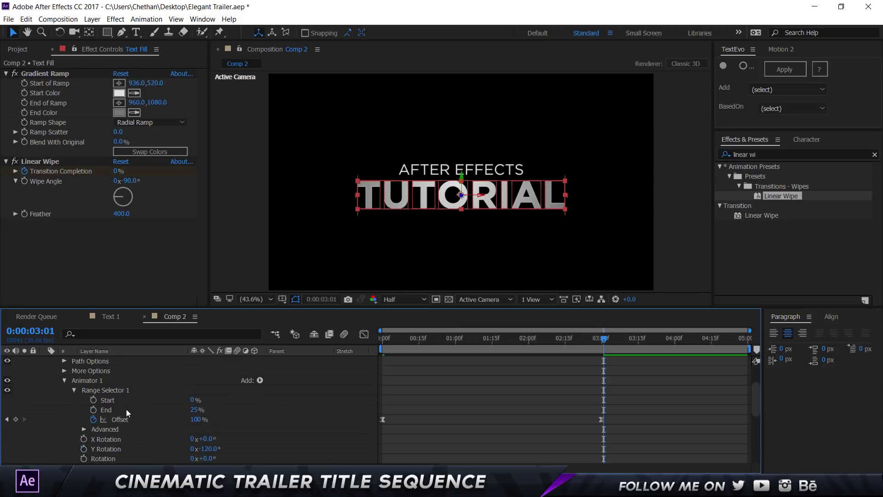
- Paste the tracking animation onto Text Stroke at frame 0 and scrub it
scroll(126, 410, "up", 5)
left_click(101, 380)
left_click(107, 372)
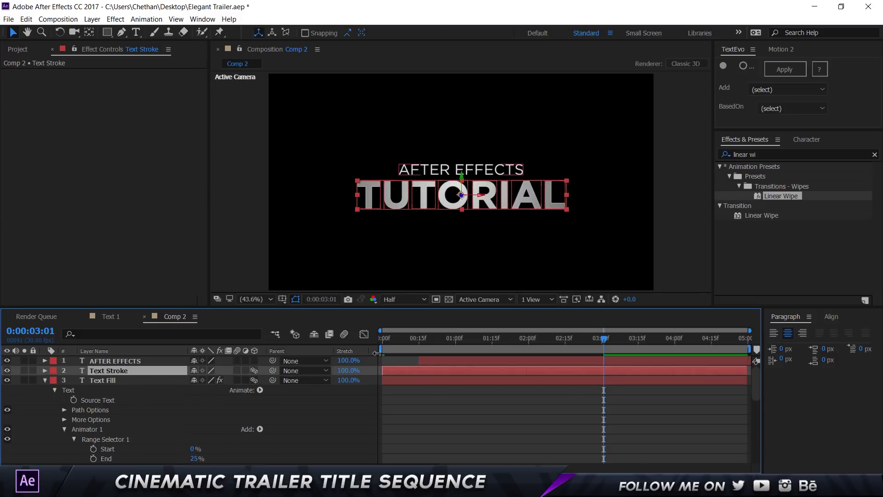
key("Home")
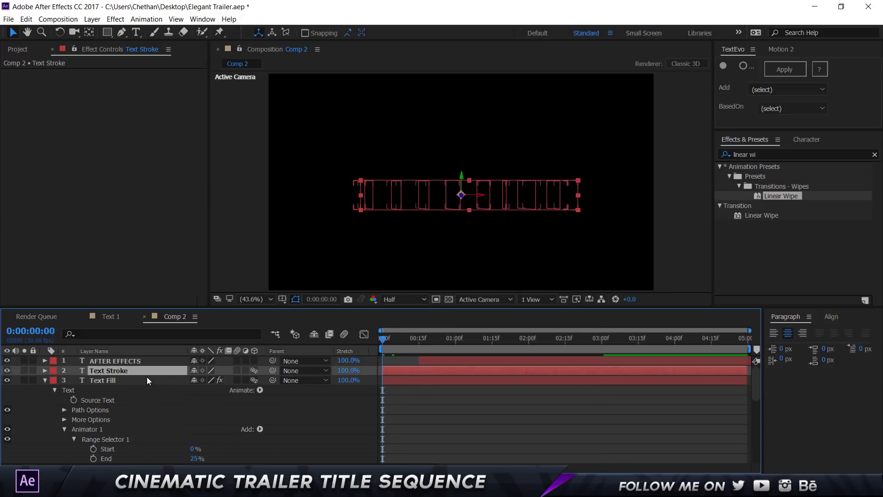
key("Return")
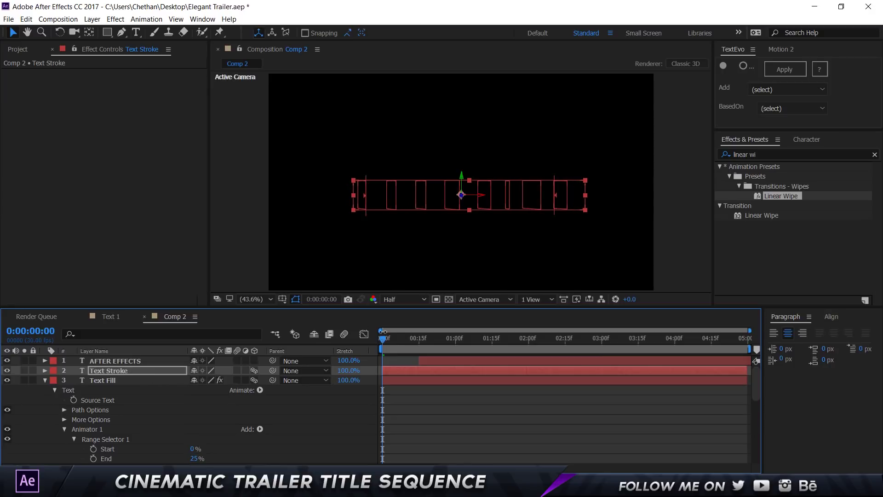
left_click_drag(382, 331, 498, 346)
- Paste the same animation onto the AFTER EFFECTS layer at frame 0
key("Home")
left_click(142, 361)
key("Return")
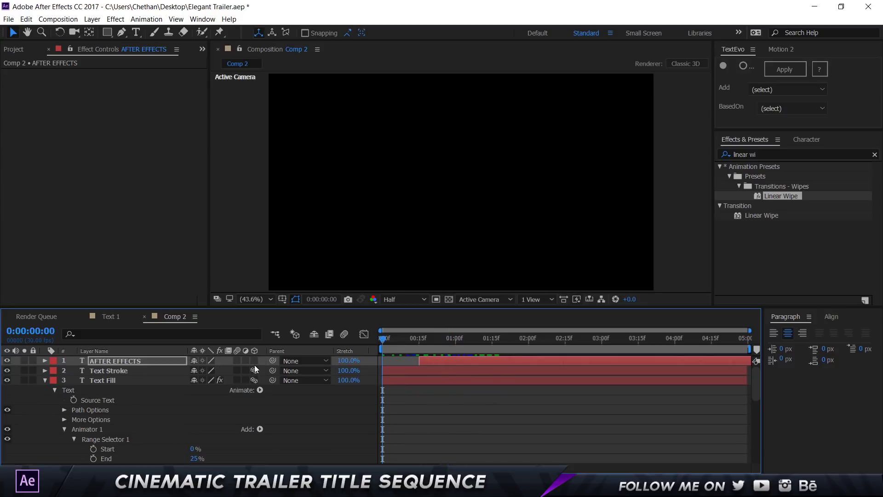
left_click_drag(419, 339, 330, 371)
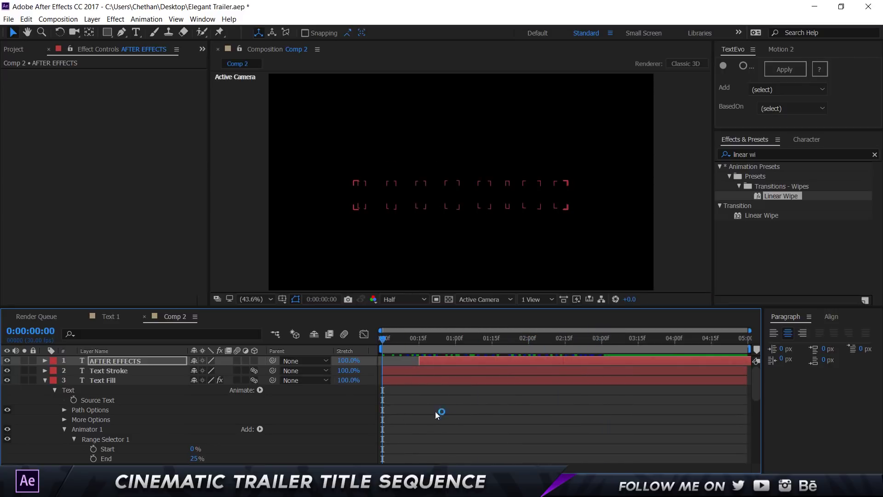
- Preview the full title animation from the start of Comp 2
left_click(446, 405)
key("space")
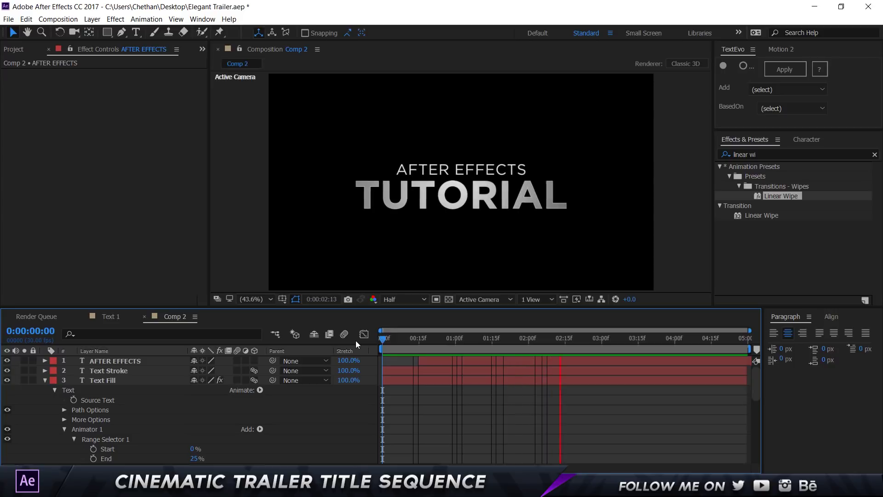
key("space")
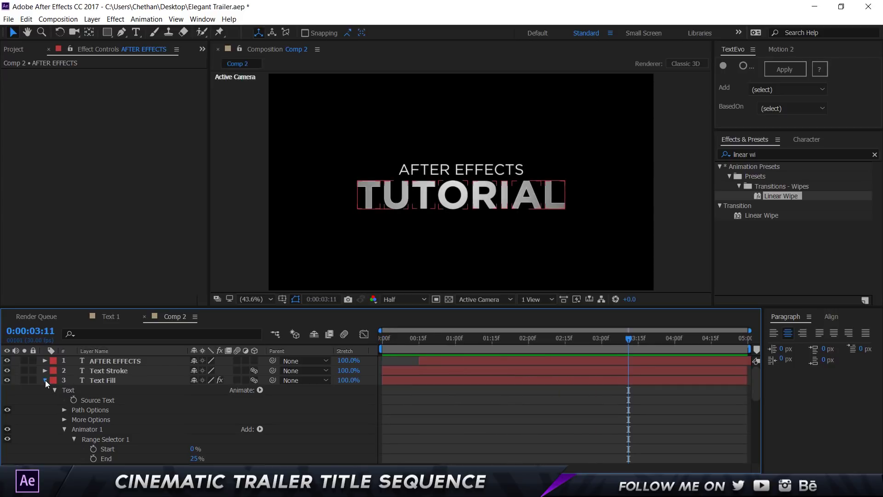
left_click(45, 380)
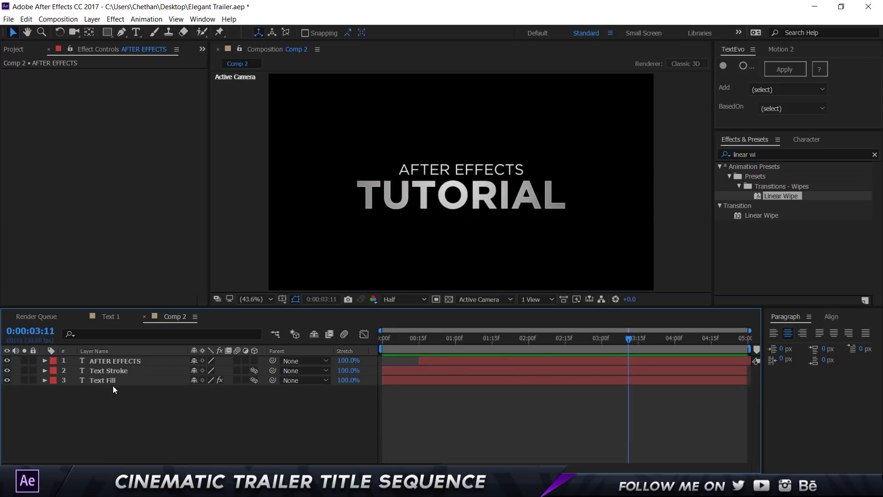
left_click(125, 360)
- Select Comp 2 in the Project panel and duplicate it with Ctrl+D
left_click(126, 379, "shift")
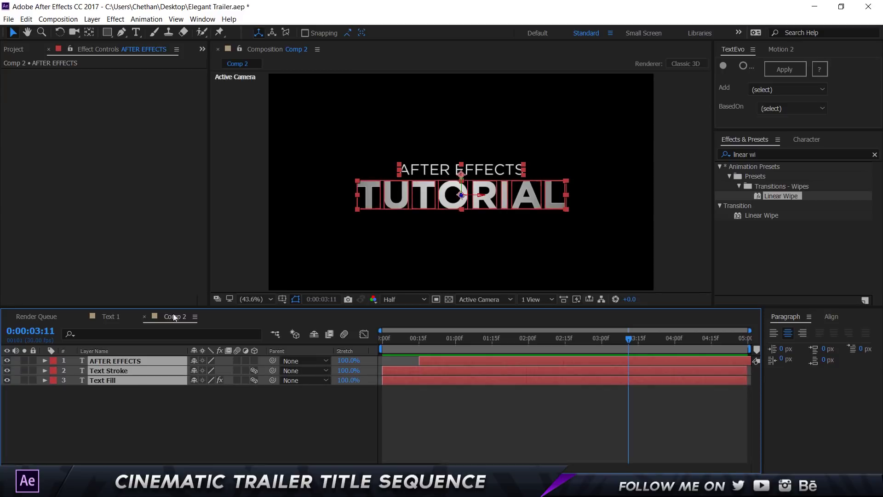
left_click(13, 51)
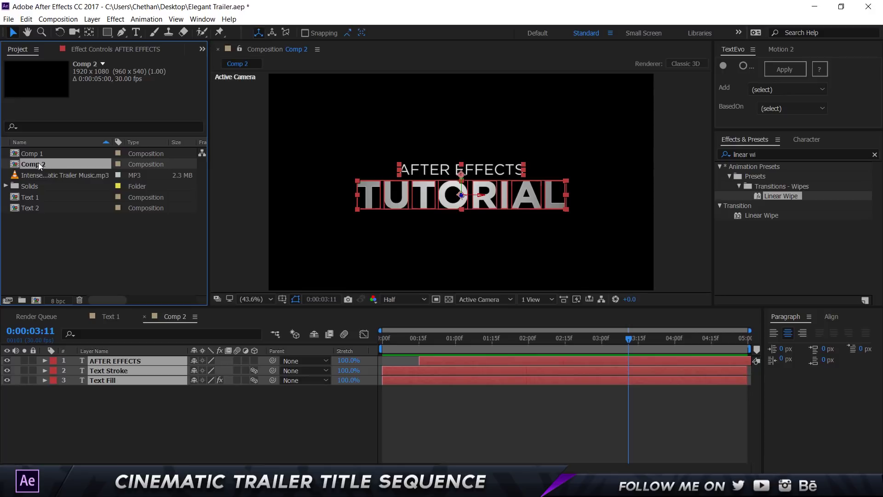
key("ctrl+d")
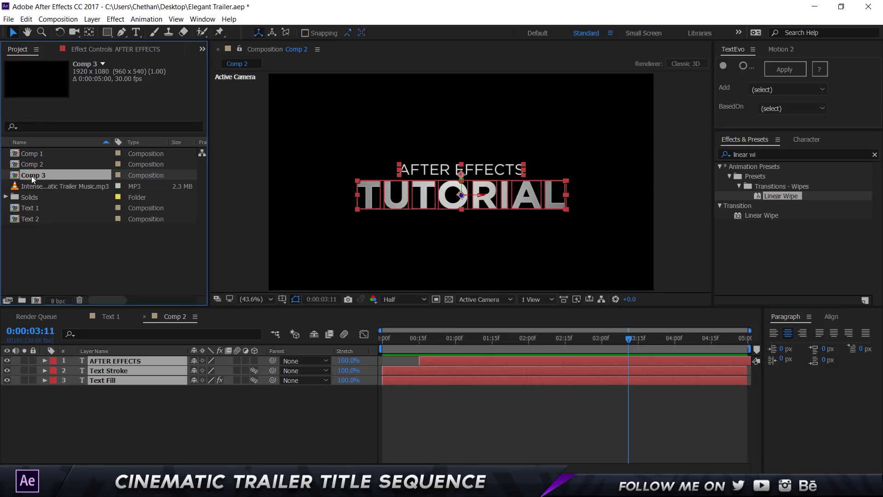
- Open Comp 1 and move the time indicator to 3:08, where PRESENTS shows
left_click(110, 318)
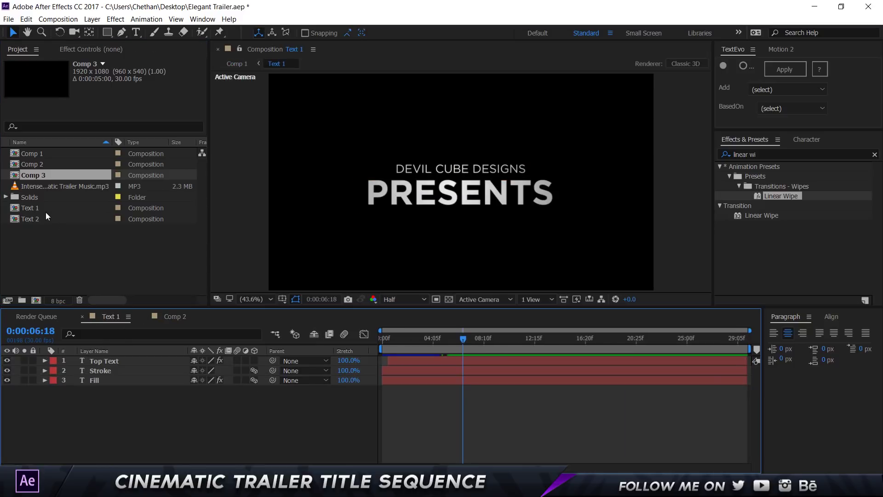
double_click(37, 152)
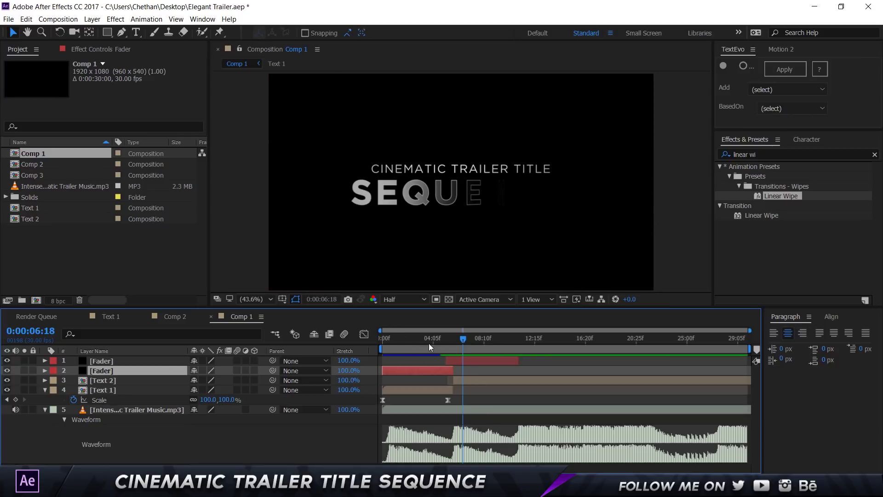
mouse_move(469, 341)
left_mouse_down()
mouse_move(528, 344)
mouse_move(470, 338)
left_mouse_up()
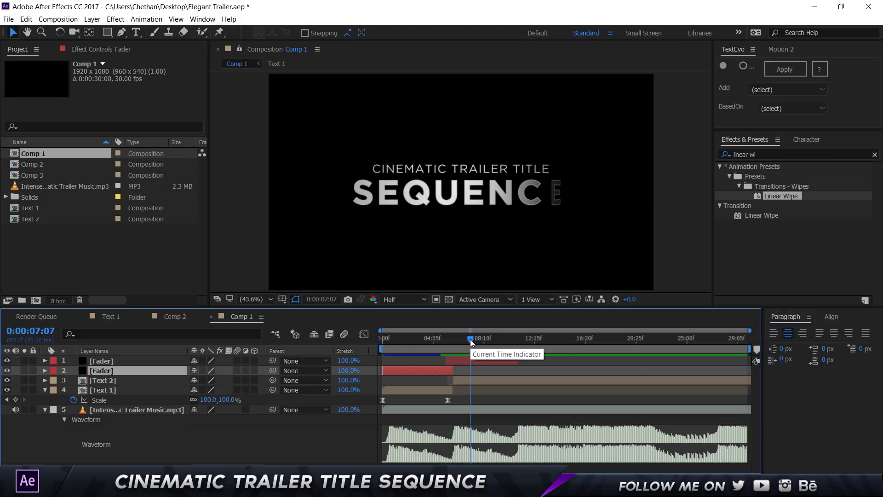
left_click(421, 343)
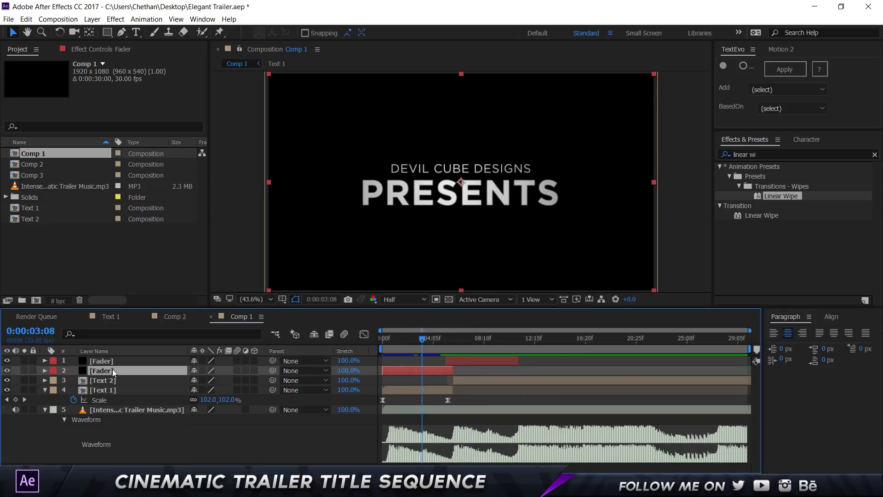
left_click(92, 19)
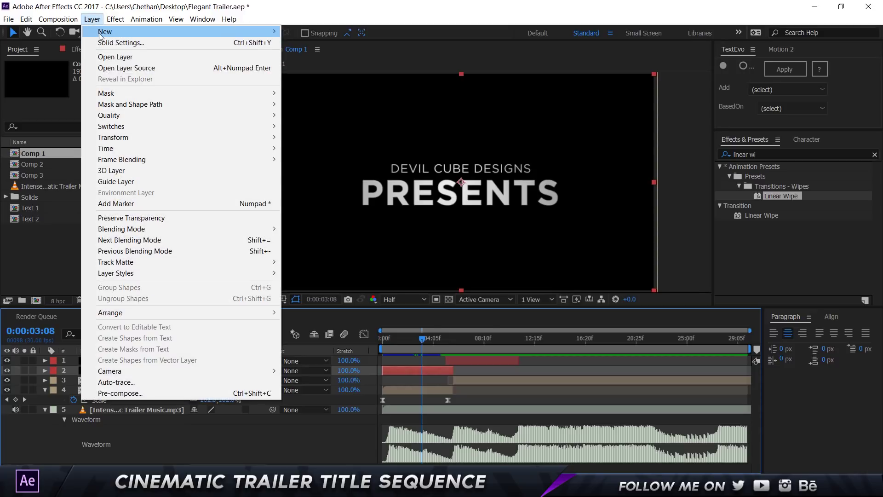
mouse_move(99, 32)
left_click(305, 43)
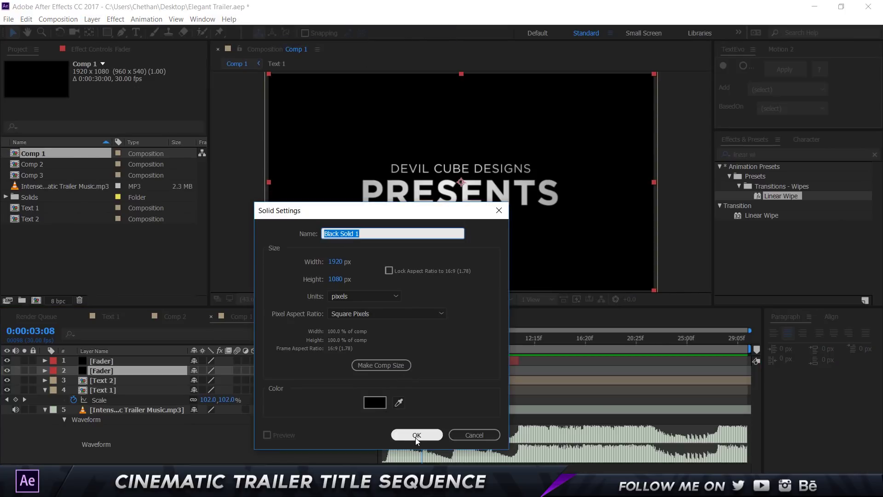
left_click(416, 435)
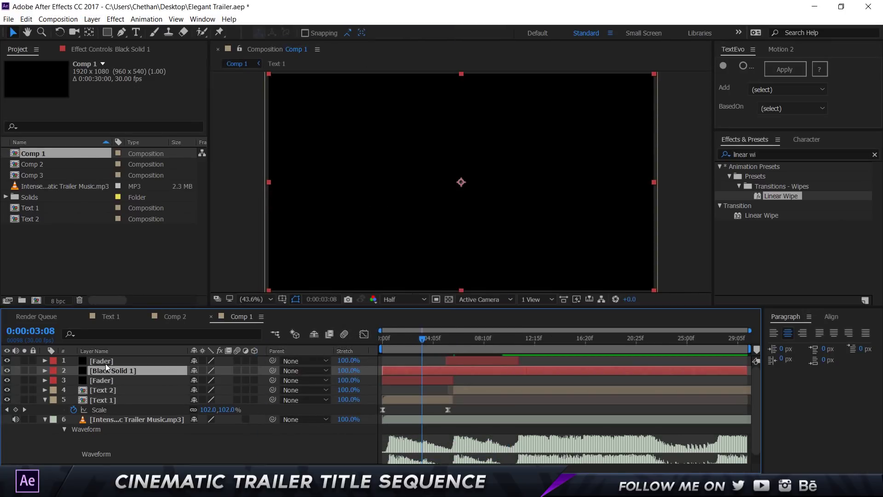
key("t")
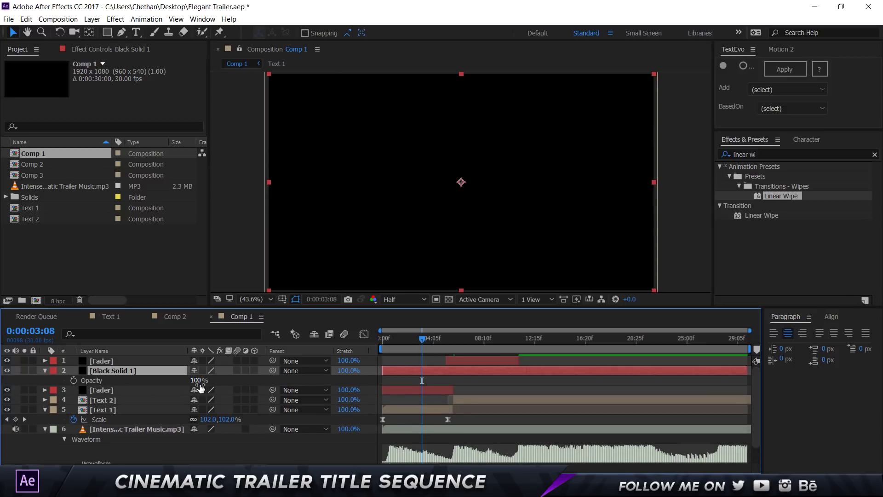
left_click_drag(200, 388, 162, 387)
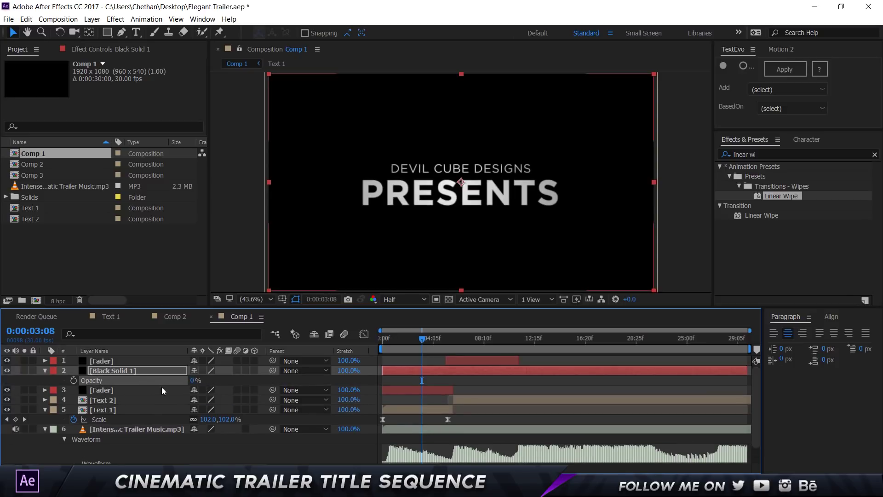
key("Delete")
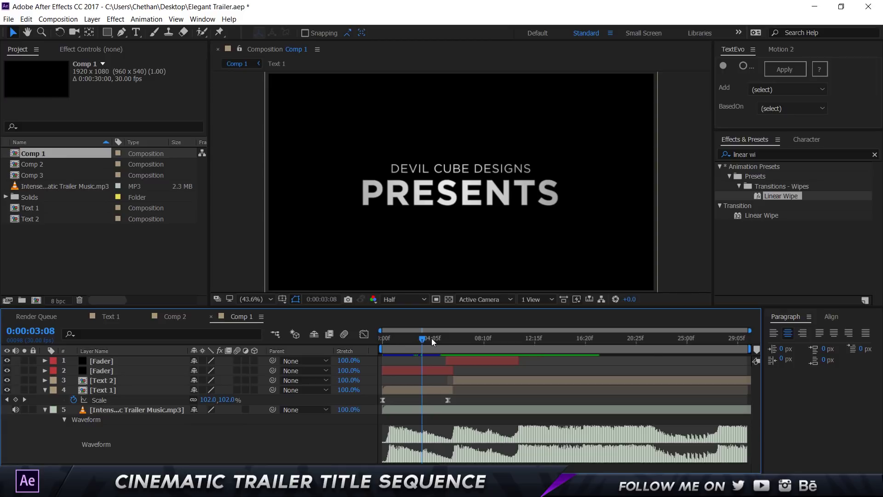
left_click_drag(431, 338, 360, 342)
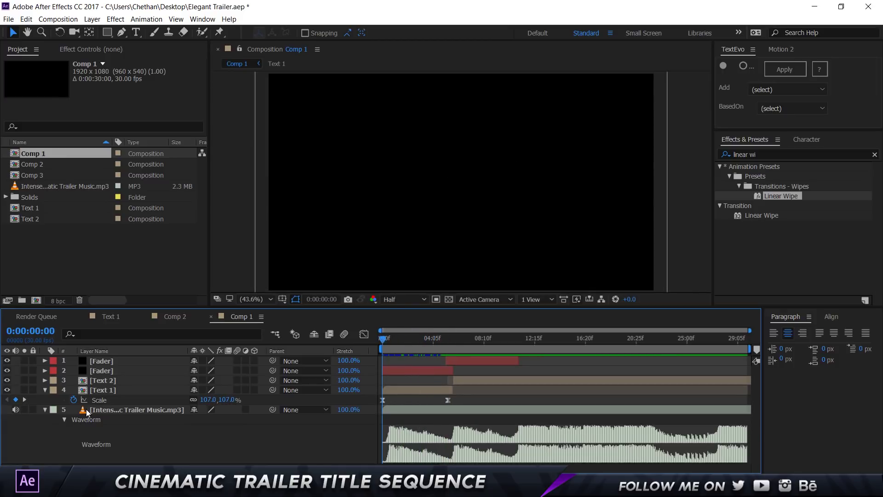
left_click(100, 399)
left_click(103, 391)
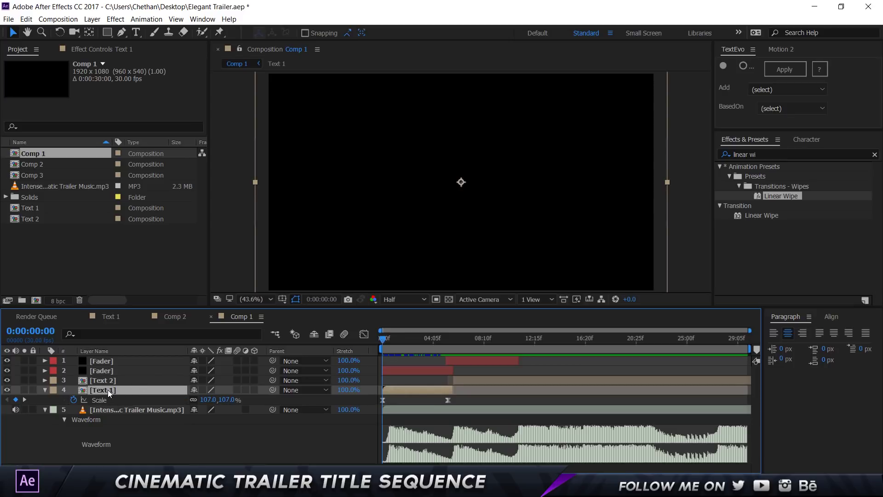
left_click_drag(389, 341, 352, 345)
left_click_drag(405, 347, 448, 342)
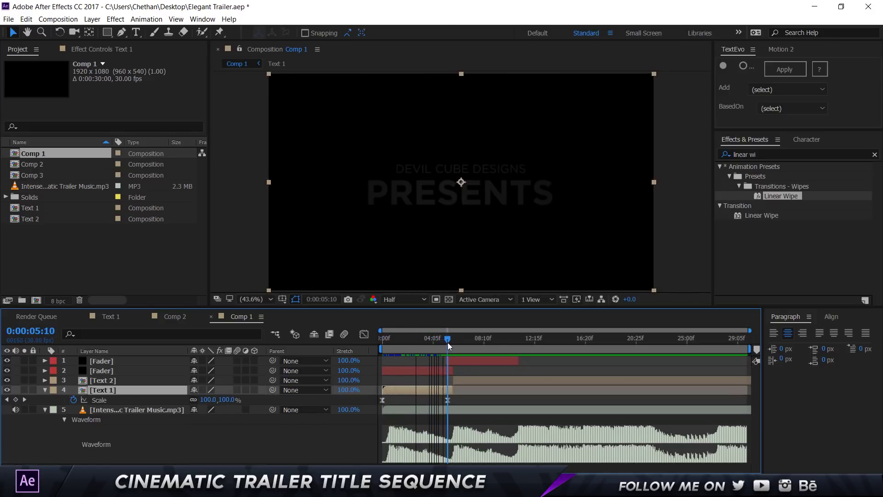